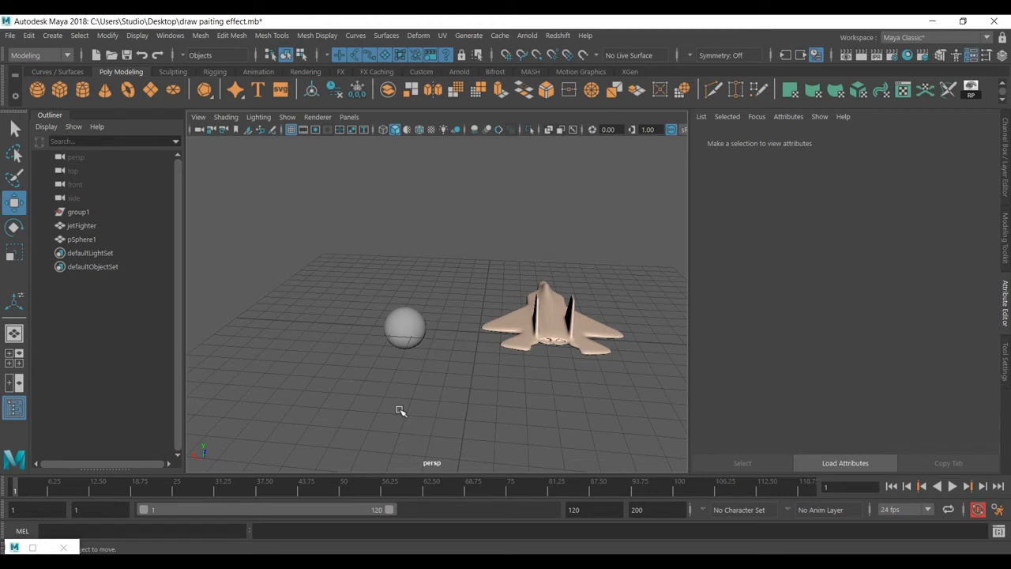
# Load the daisySmall brush from the Flowers category of the Paint Effects example brushes.
pyautogui.keyDown('alt'); pyautogui.moveTo(398, 352); pyautogui.dragTo(481, 351, button='middle'); pyautogui.keyUp('alt')
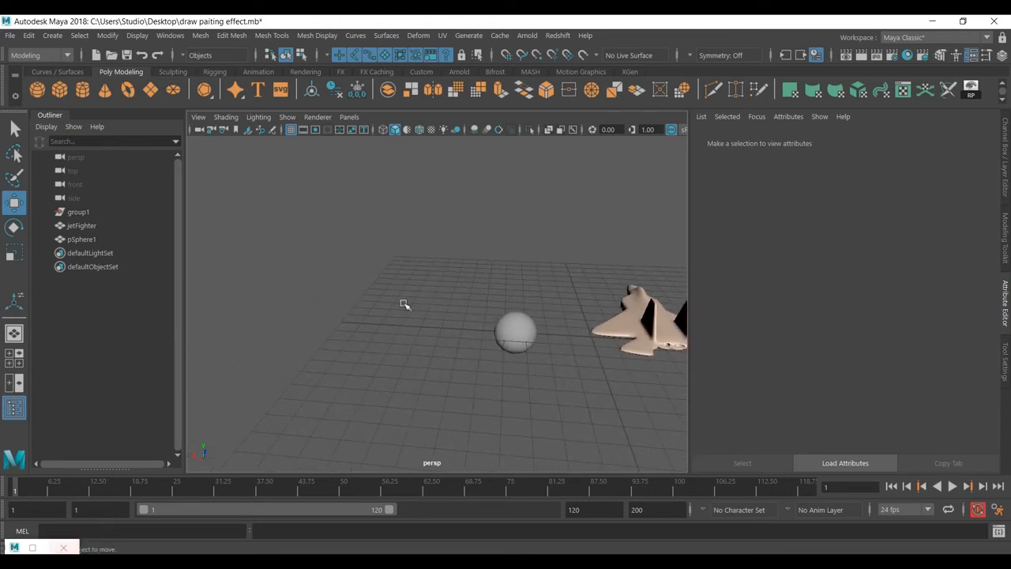
pyautogui.click(468, 35)
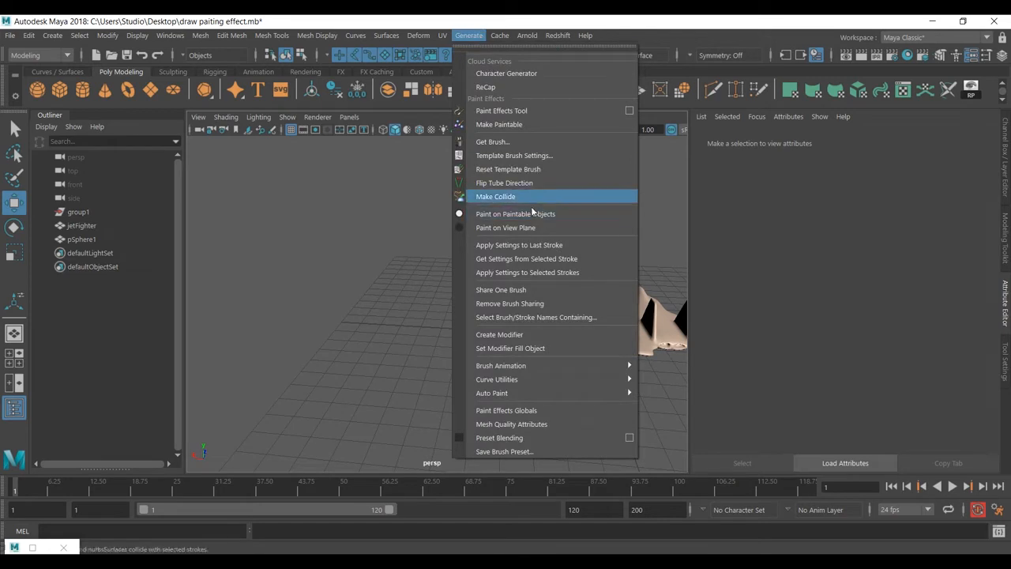
pyautogui.click(519, 146)
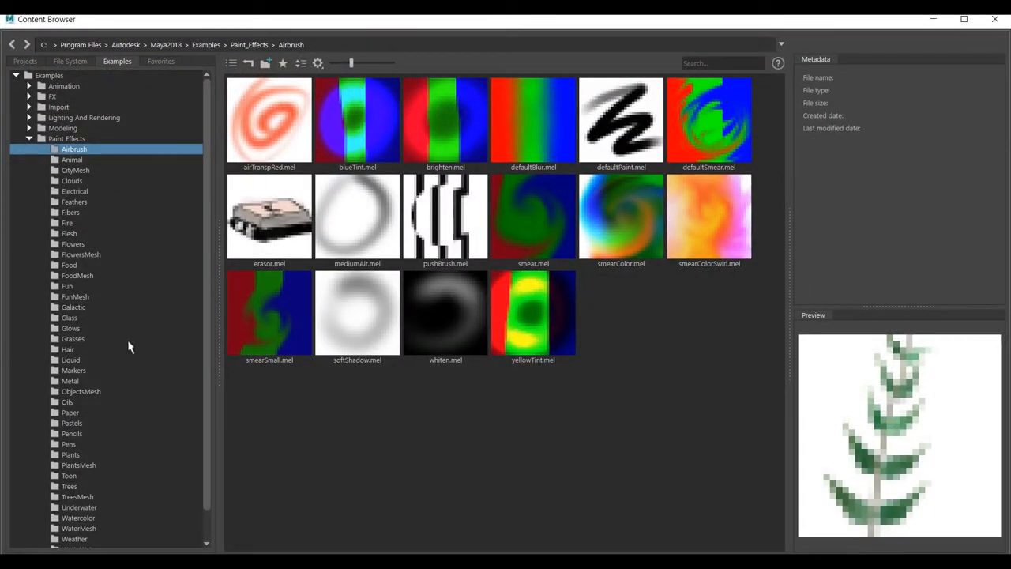
pyautogui.click(69, 445)
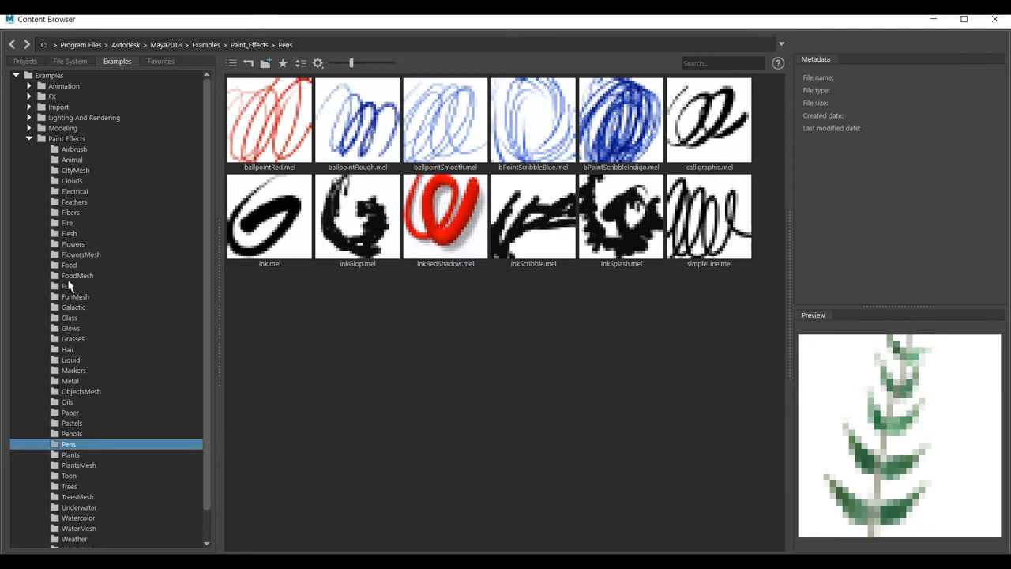
pyautogui.click(73, 244)
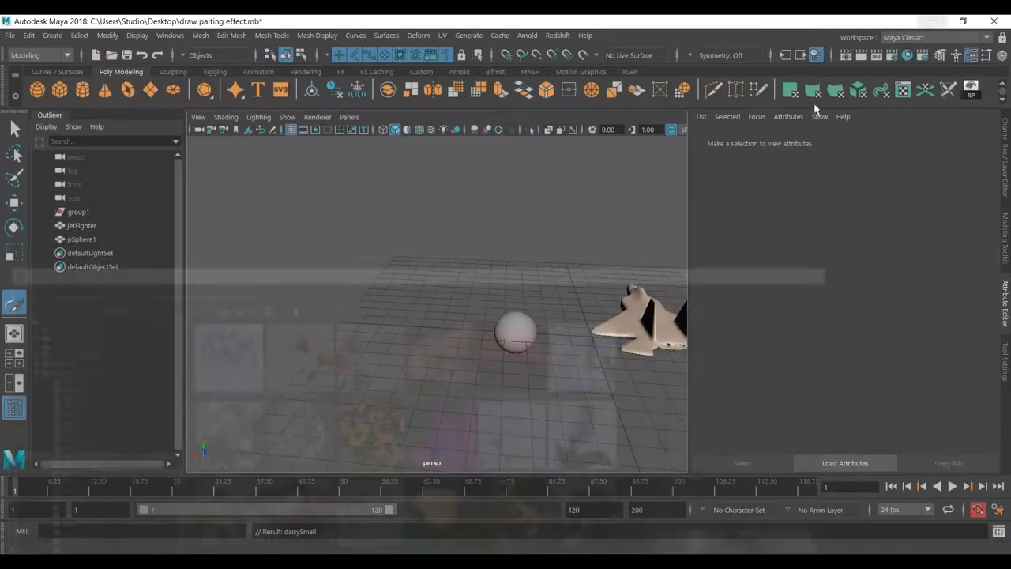
pyautogui.click(938, 20)
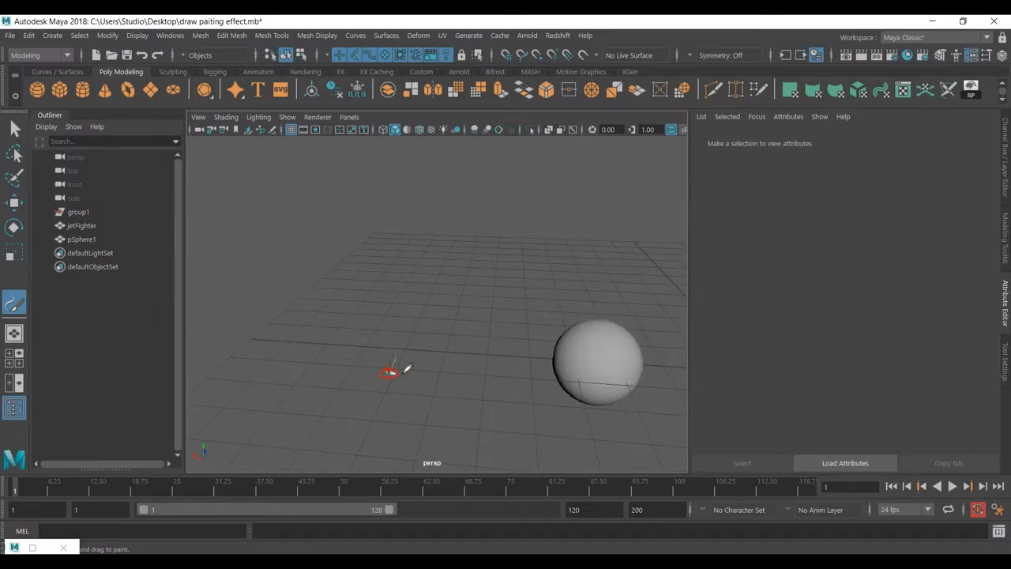
# Paint a short daisy stroke on the grid beside the sphere, replacing the undone first attempt.
pyautogui.moveTo(388, 371); pyautogui.dragTo(398, 369)
pyautogui.hotkey('ctrl', 'z')
pyautogui.moveTo(392, 373)
pyautogui.mouseDown()
pyautogui.moveTo(412, 383)
pyautogui.moveTo(473, 356)
pyautogui.moveTo(508, 384)
pyautogui.moveTo(382, 335)
pyautogui.mouseUp()
pyautogui.press('w')
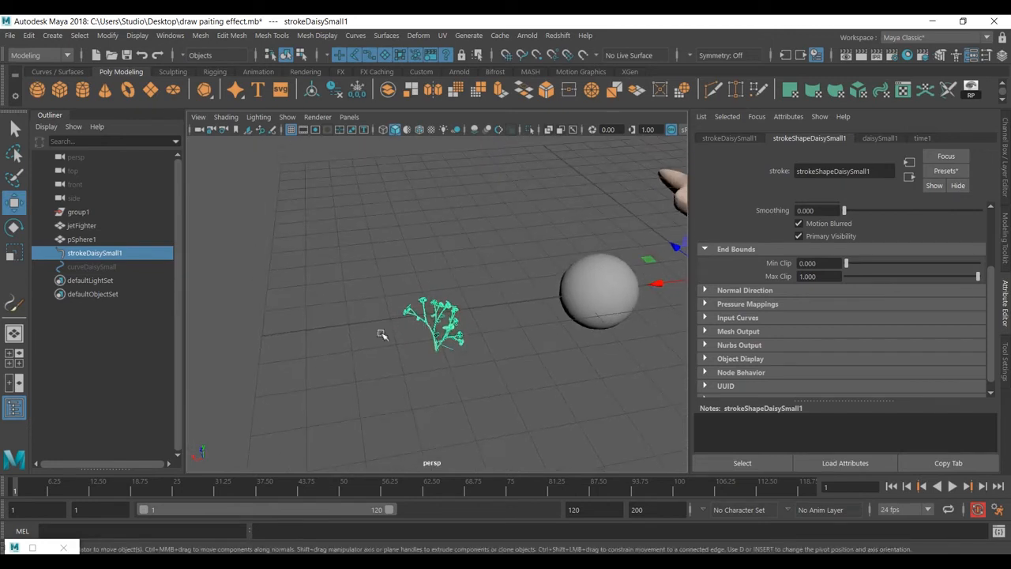
# Try moving the sphere along its X axis towards the daisy stroke.
pyautogui.moveTo(514, 334)
pyautogui.keyDown('alt'); pyautogui.mouseDown()
pyautogui.moveTo(482, 334)
pyautogui.moveTo(537, 346)
pyautogui.moveTo(545, 292)
pyautogui.moveTo(532, 249)
pyautogui.mouseUp(); pyautogui.keyUp('alt')
pyautogui.click(569, 320)
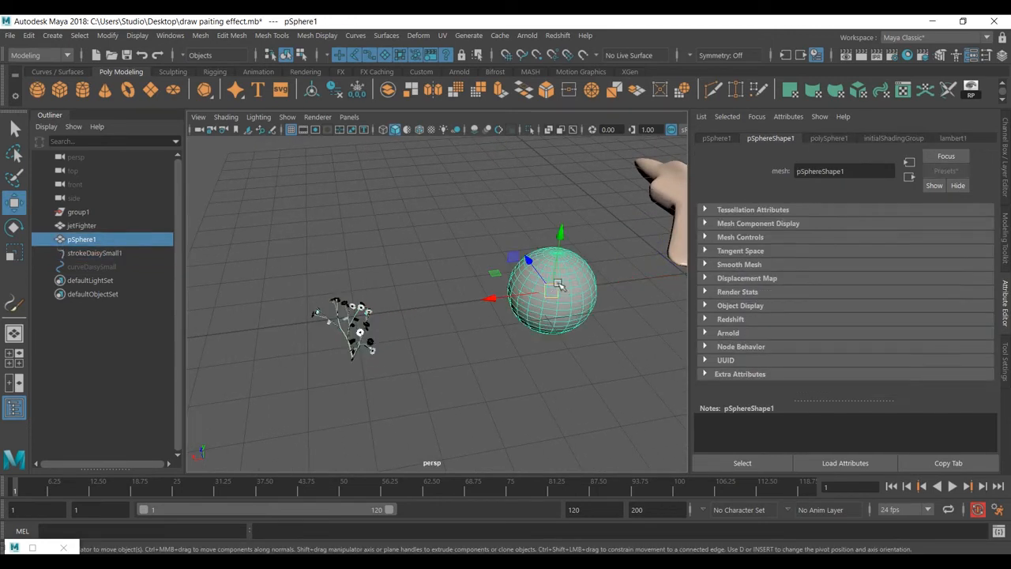
pyautogui.moveTo(489, 298); pyautogui.dragTo(456, 302)
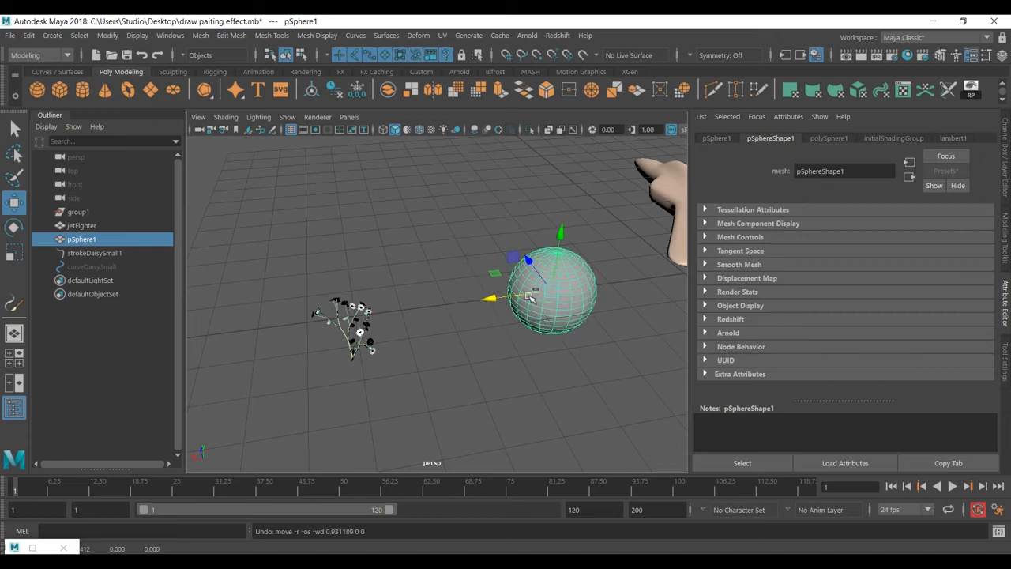
pyautogui.click(444, 354)
# Make the daisy stroke collide with the sphere using Make Collide.
pyautogui.click(379, 348)
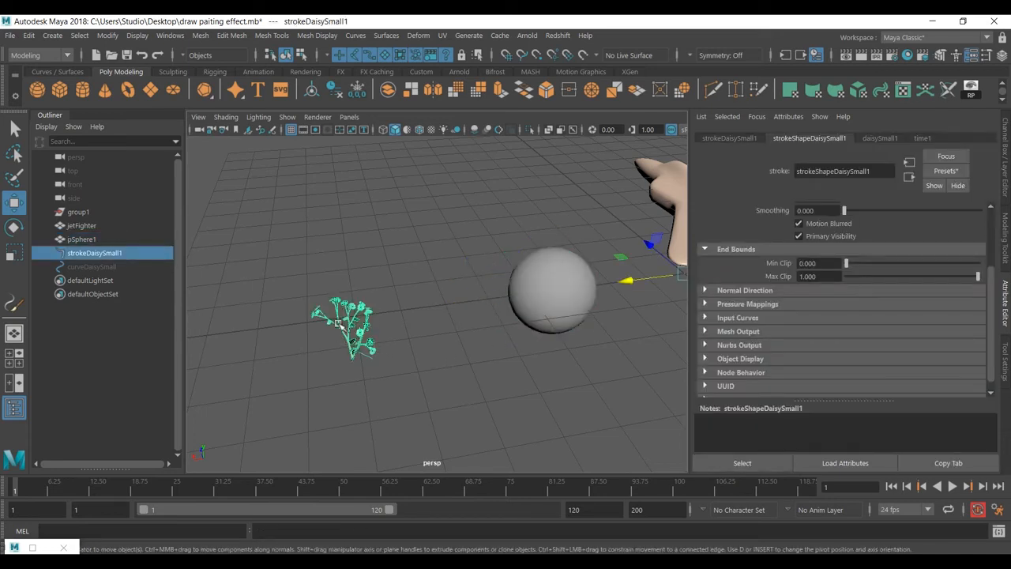
pyautogui.keyDown('shift'); pyautogui.click(548, 278); pyautogui.keyUp('shift')
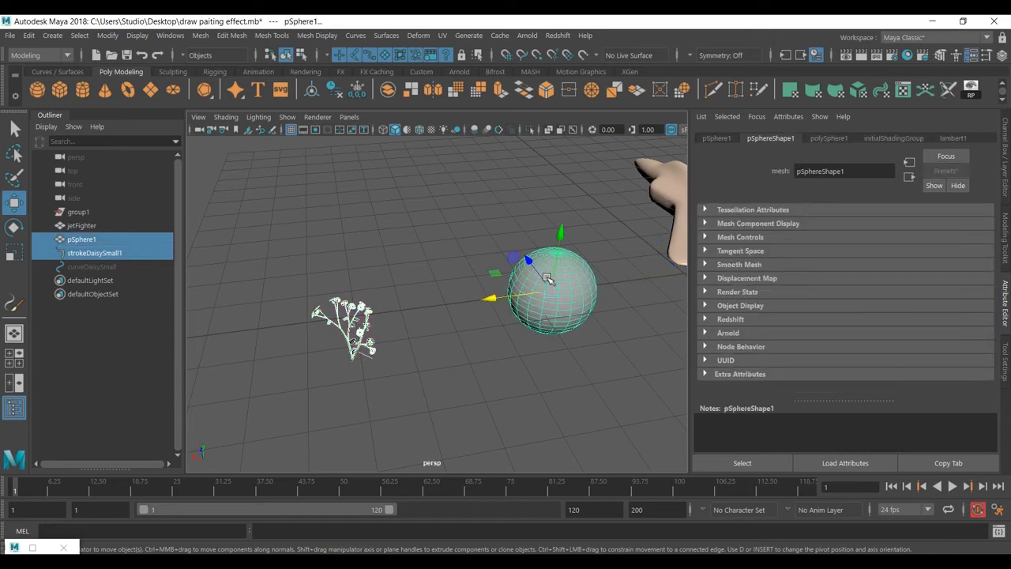
pyautogui.click(468, 35)
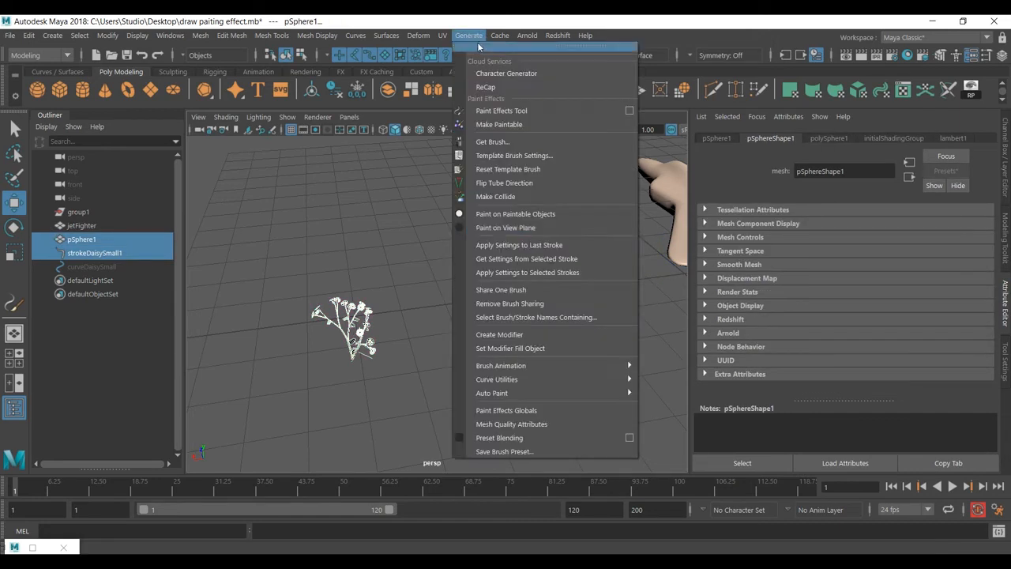
pyautogui.click(507, 198)
# Move the sphere into the daisy stroke and view it from several angles to test the collision.
pyautogui.click(517, 352)
pyautogui.click(550, 289)
pyautogui.moveTo(517, 308)
pyautogui.mouseDown()
pyautogui.moveTo(305, 327)
pyautogui.moveTo(332, 323)
pyautogui.moveTo(451, 361)
pyautogui.mouseUp()
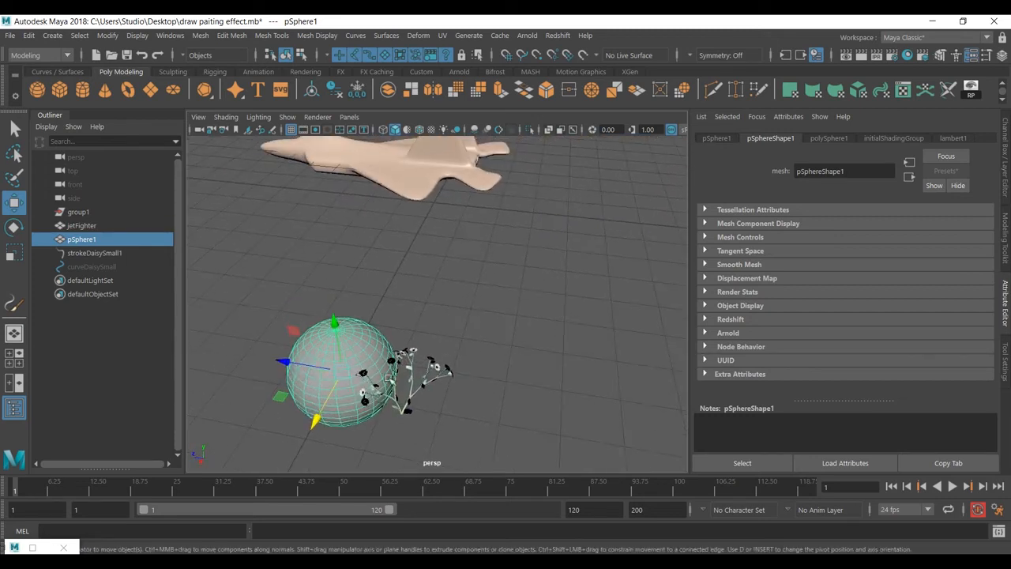
pyautogui.moveTo(305, 367)
pyautogui.mouseDown()
pyautogui.moveTo(352, 383)
pyautogui.moveTo(323, 366)
pyautogui.mouseUp()
pyautogui.moveTo(372, 336); pyautogui.dragTo(375, 288)
pyautogui.keyDown('alt'); pyautogui.moveTo(406, 319); pyautogui.dragTo(520, 327); pyautogui.keyUp('alt')
pyautogui.keyDown('alt'); pyautogui.moveTo(456, 376); pyautogui.dragTo(517, 375); pyautogui.keyUp('alt')
# Move the sphere away from the daisy stroke and raise it above the grid.
pyautogui.keyDown('alt'); pyautogui.moveTo(514, 377); pyautogui.dragTo(465, 380, button='right'); pyautogui.keyUp('alt')
pyautogui.keyDown('alt'); pyautogui.moveTo(466, 380); pyautogui.dragTo(441, 404); pyautogui.keyUp('alt')
pyautogui.moveTo(444, 321); pyautogui.dragTo(491, 357)
pyautogui.keyDown('alt'); pyautogui.moveTo(514, 294); pyautogui.dragTo(516, 298); pyautogui.keyUp('alt')
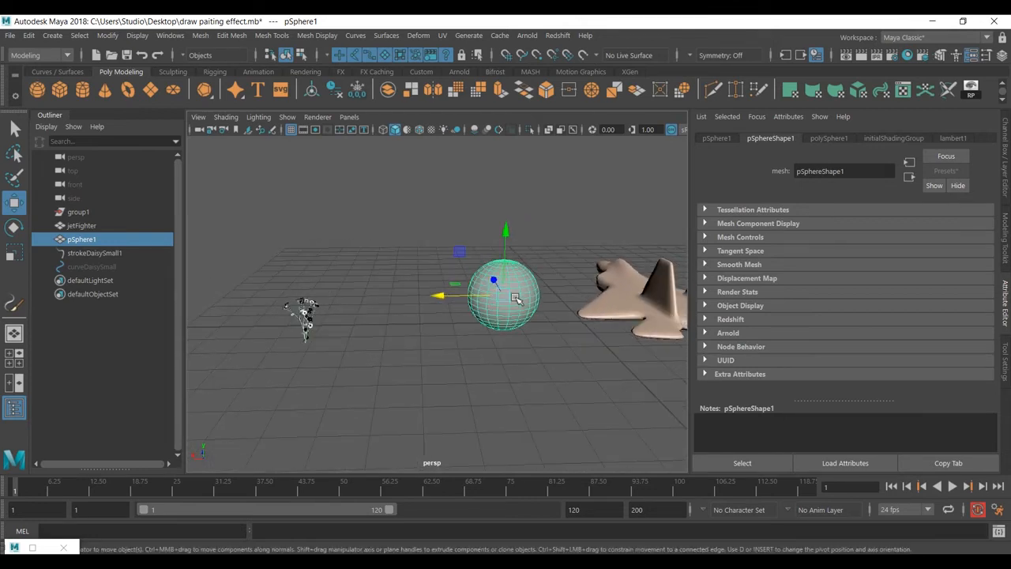
pyautogui.moveTo(508, 239); pyautogui.dragTo(510, 196)
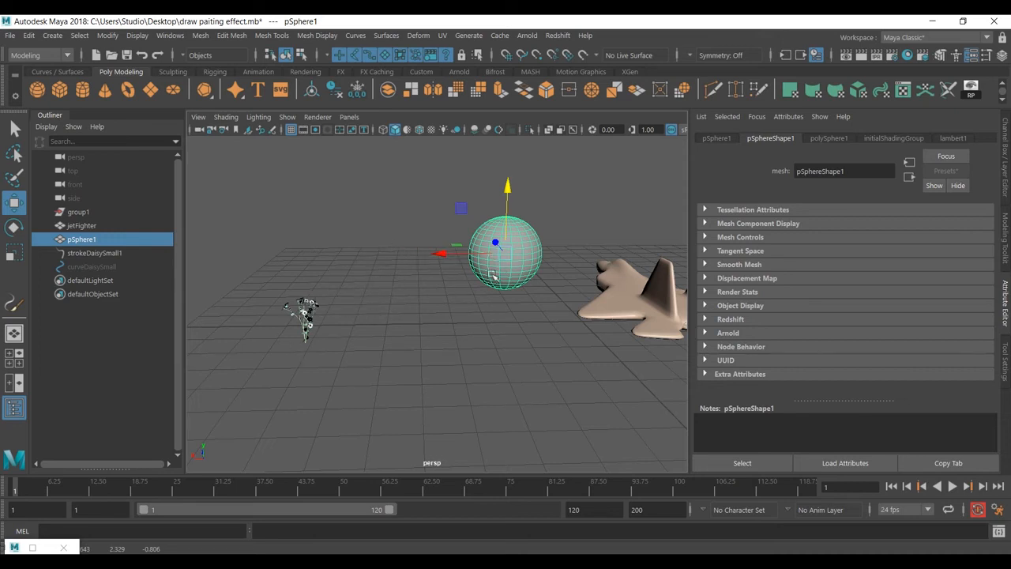
# In the daisySmall1 brush's Forces settings, set Surface Attract to 1 and Max Attract Distance to about 4.744.
pyautogui.moveTo(337, 264); pyautogui.dragTo(291, 372)
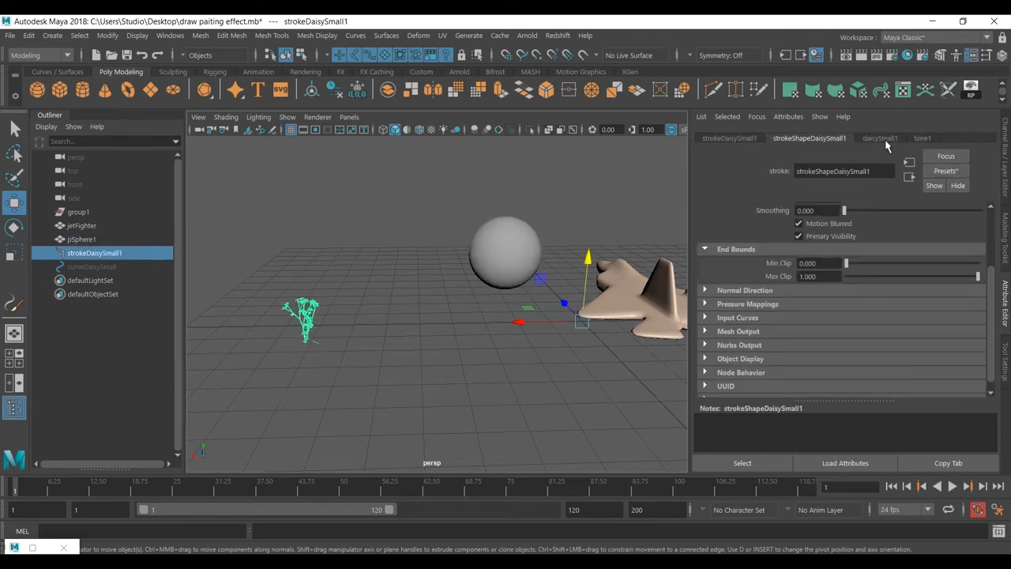
pyautogui.click(880, 138)
pyautogui.scroll(10, 885, 225)
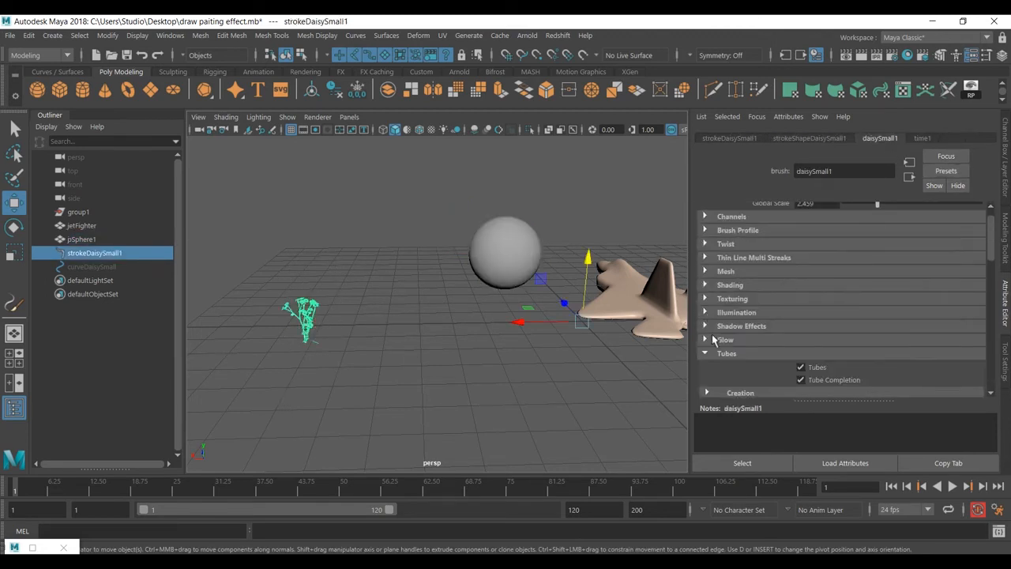
pyautogui.scroll(-5, 737, 357)
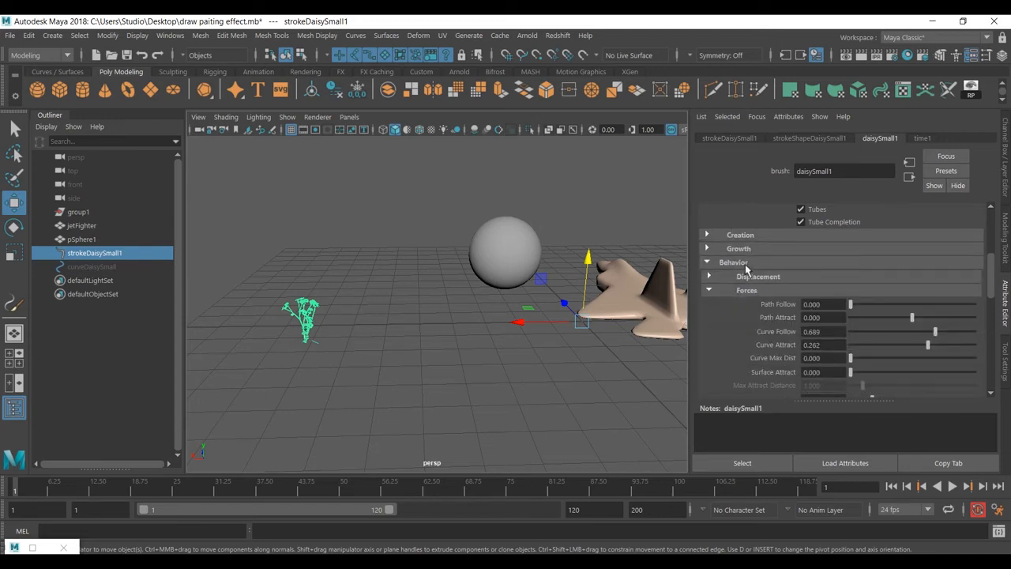
pyautogui.scroll(-1, 773, 296)
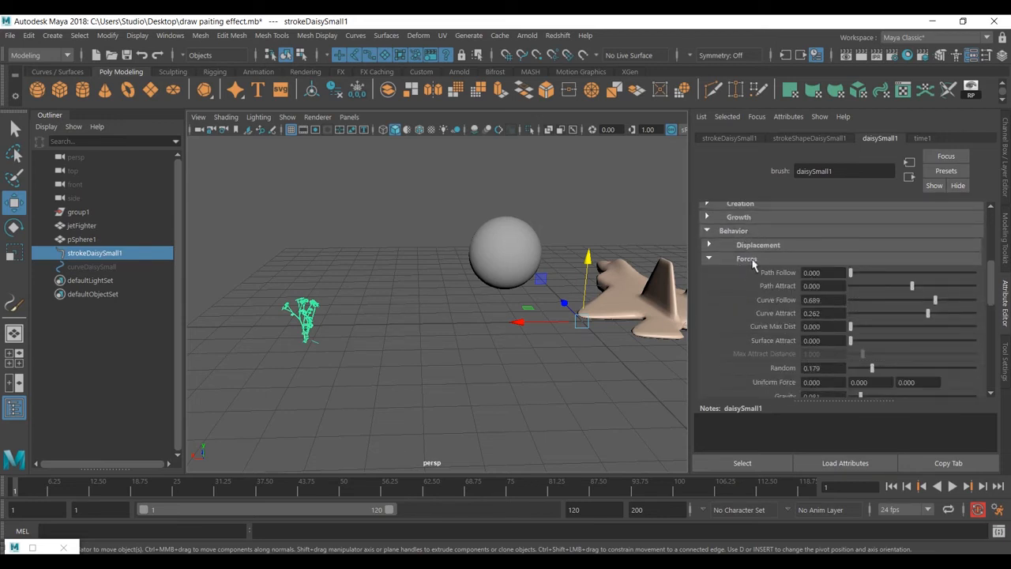
pyautogui.scroll(-2, 759, 269)
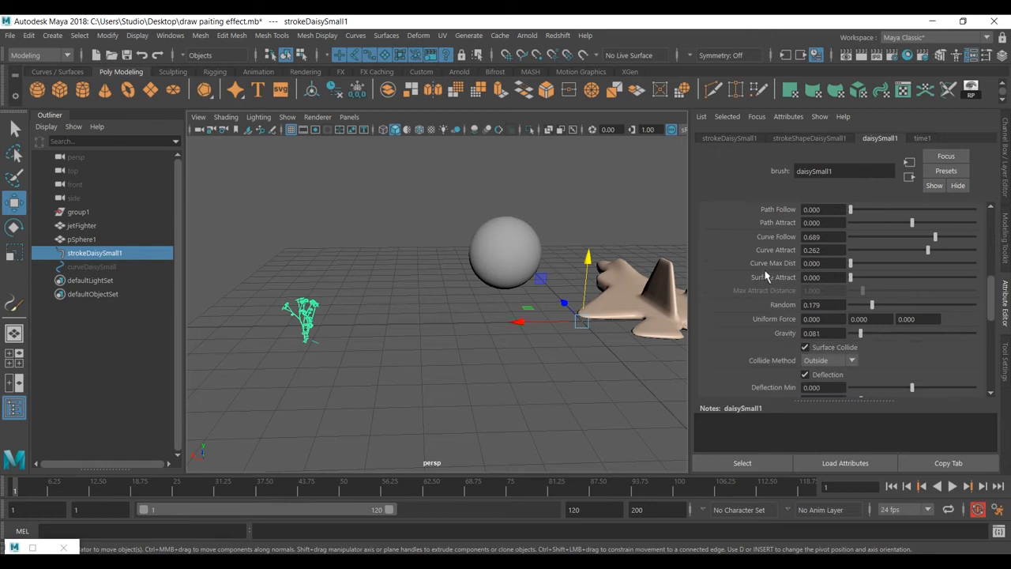
pyautogui.click(830, 278)
pyautogui.press('Return')
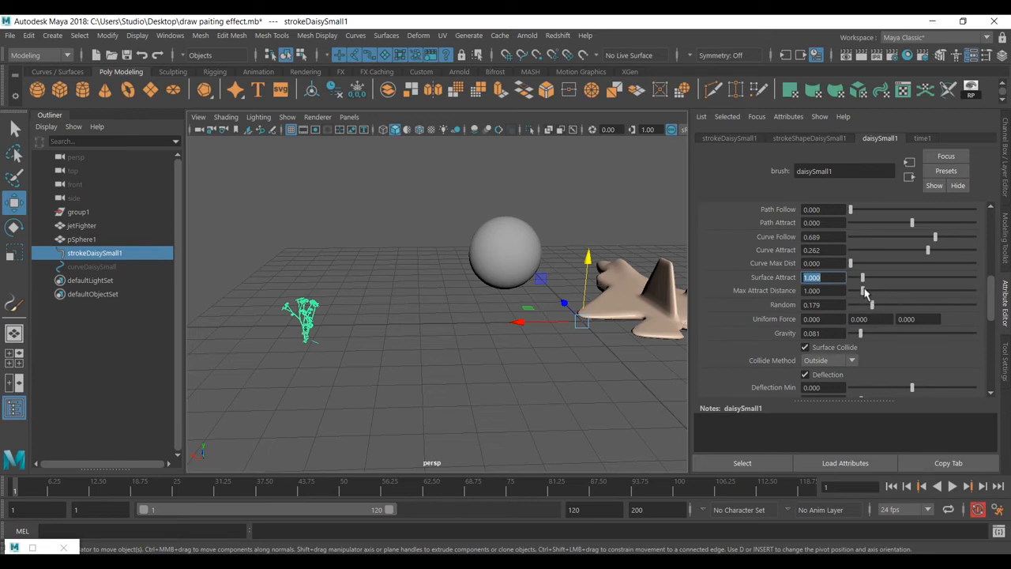
pyautogui.moveTo(863, 294); pyautogui.dragTo(977, 295)
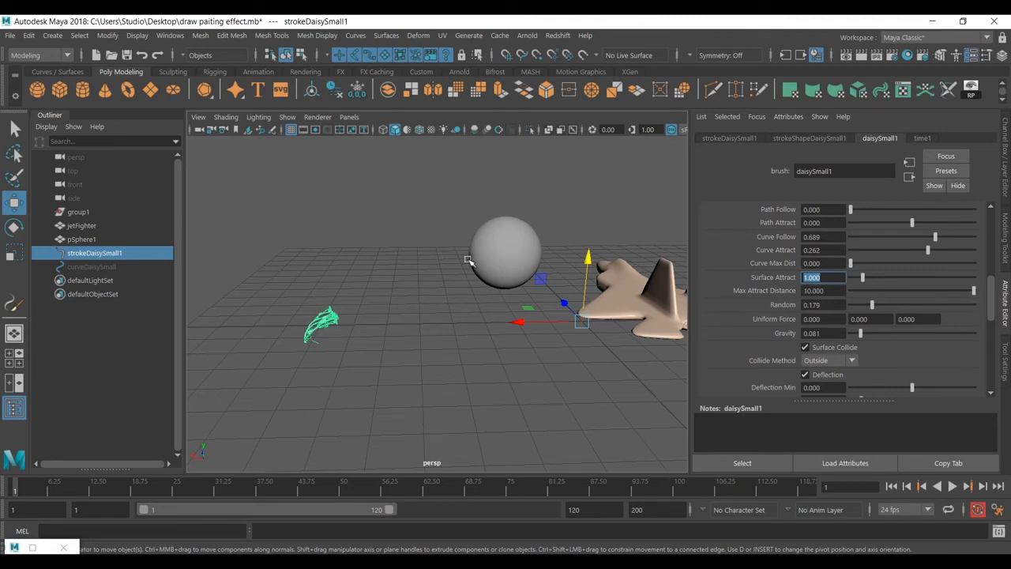
pyautogui.moveTo(972, 294); pyautogui.dragTo(908, 293)
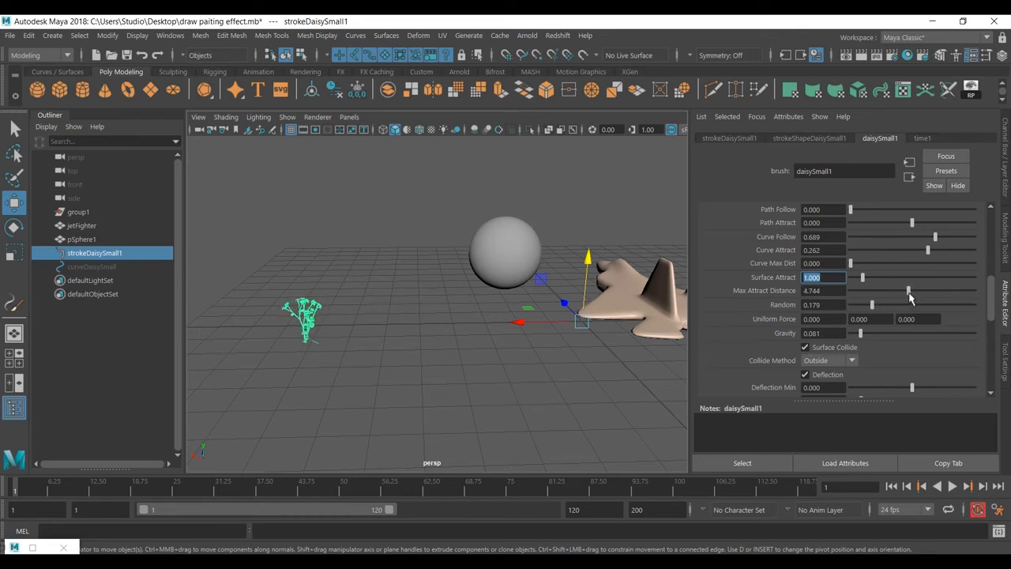
# Move the sphere closer to the daisy stroke and inspect how its surface attracts the stems.
pyautogui.click(495, 242)
pyautogui.moveTo(462, 253)
pyautogui.mouseDown()
pyautogui.moveTo(334, 257)
pyautogui.moveTo(214, 287)
pyautogui.moveTo(129, 282)
pyautogui.moveTo(457, 296)
pyautogui.moveTo(252, 306)
pyautogui.moveTo(170, 294)
pyautogui.moveTo(420, 282)
pyautogui.moveTo(447, 309)
pyautogui.moveTo(515, 312)
pyautogui.mouseUp()
pyautogui.moveTo(396, 273); pyautogui.dragTo(273, 385)
pyautogui.click(466, 319)
pyautogui.keyDown('alt'); pyautogui.moveTo(467, 346); pyautogui.dragTo(433, 309); pyautogui.keyUp('alt')
pyautogui.moveTo(531, 212); pyautogui.dragTo(169, 366)
# Make the jet fighter model paintable for Paint Effects.
pyautogui.moveTo(405, 400)
pyautogui.keyDown('alt'); pyautogui.mouseDown()
pyautogui.moveTo(409, 391)
pyautogui.moveTo(458, 383)
pyautogui.moveTo(556, 397)
pyautogui.moveTo(489, 368)
pyautogui.moveTo(479, 404)
pyautogui.moveTo(463, 413)
pyautogui.moveTo(267, 261)
pyautogui.mouseUp(); pyautogui.keyUp('alt')
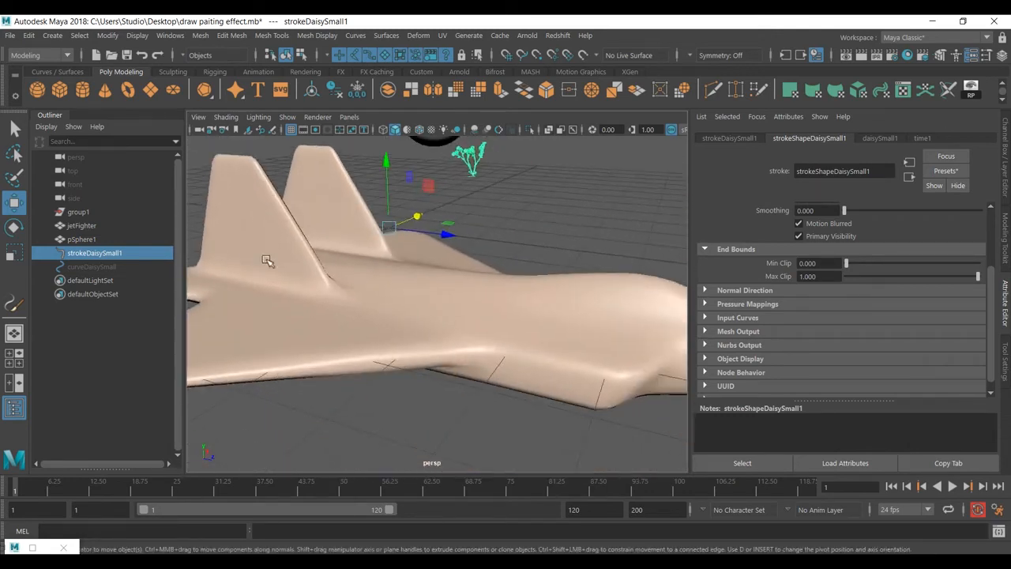
pyautogui.click(474, 308)
pyautogui.keyDown('alt'); pyautogui.moveTo(474, 308); pyautogui.dragTo(505, 320); pyautogui.keyUp('alt')
pyautogui.click(422, 36)
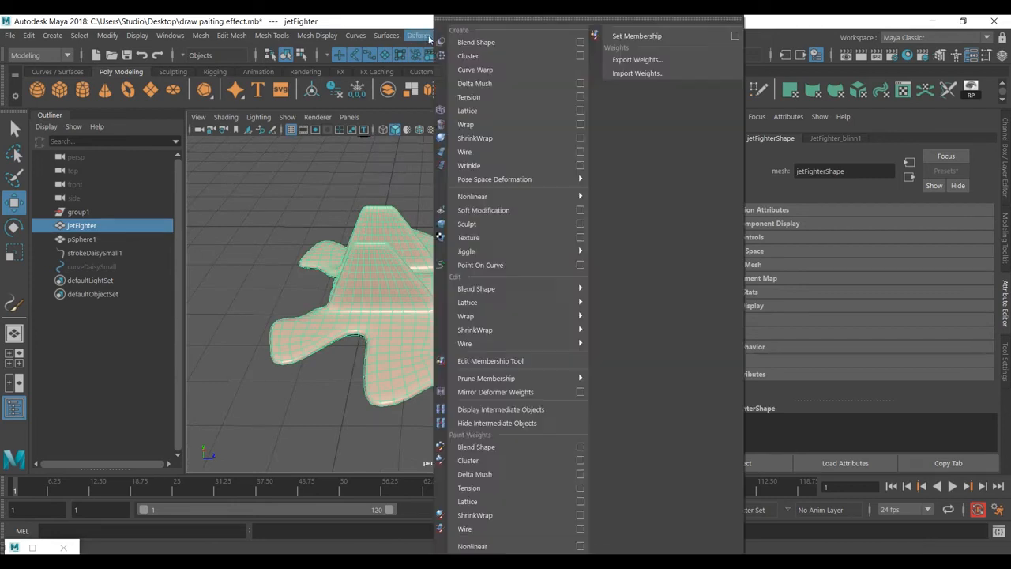
pyautogui.click(392, 37)
pyautogui.click(483, 37)
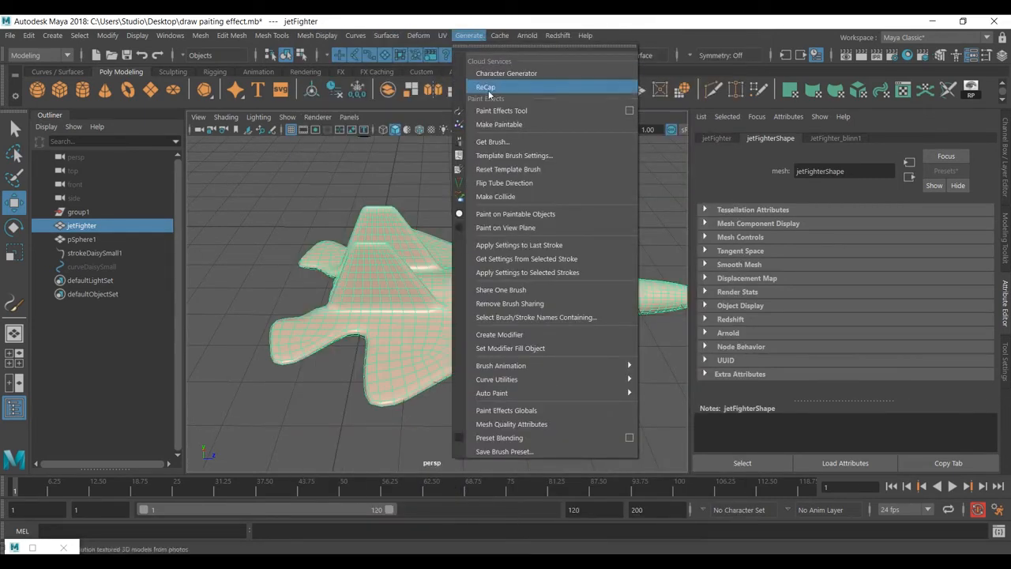
pyautogui.click(555, 124)
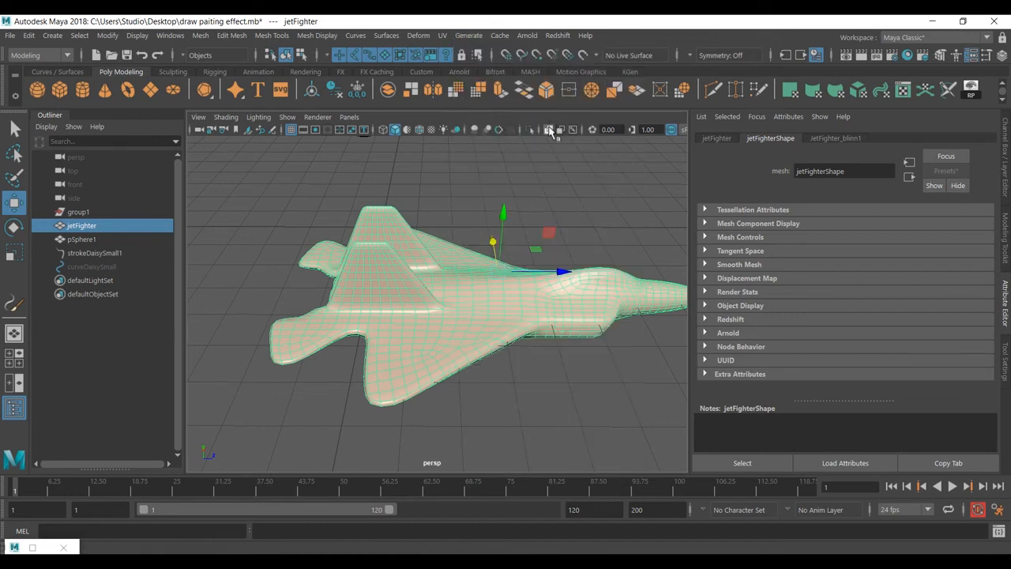
# Paint a daisy stroke across the jet fighter's body near the tail fins with the Paint Effects Tool.
pyautogui.click(463, 38)
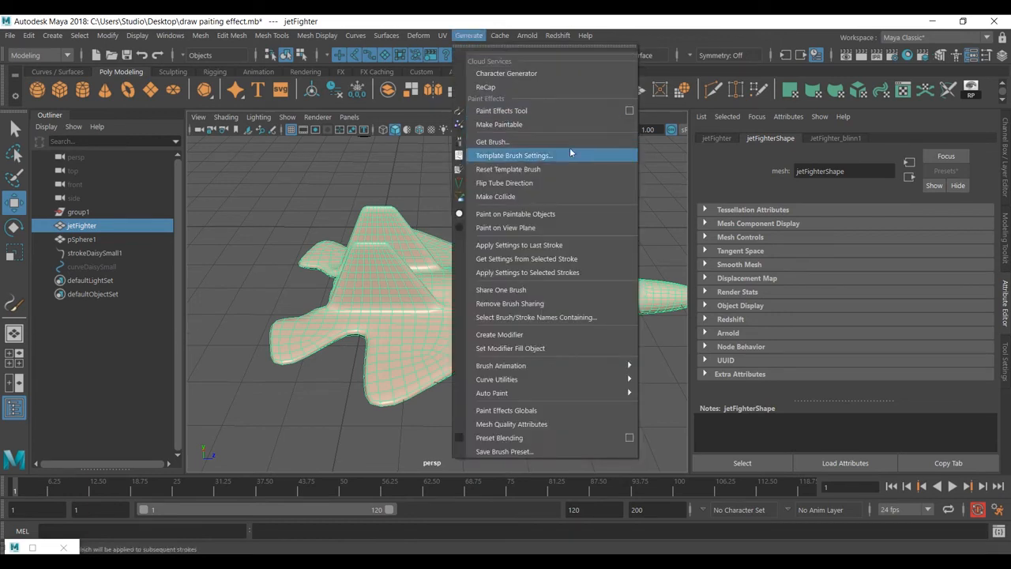
pyautogui.click(534, 110)
pyautogui.moveTo(499, 295)
pyautogui.mouseDown()
pyautogui.moveTo(471, 316)
pyautogui.moveTo(425, 316)
pyautogui.mouseUp()
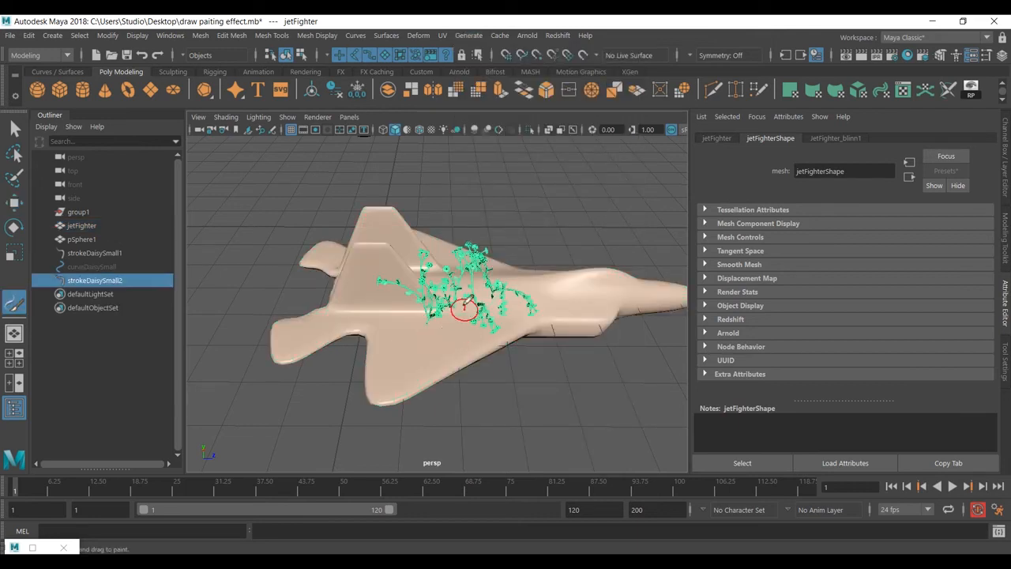
pyautogui.press('w')
pyautogui.keyDown('alt'); pyautogui.moveTo(503, 337); pyautogui.dragTo(369, 354); pyautogui.keyUp('alt')
pyautogui.moveTo(389, 320)
pyautogui.keyDown('alt'); pyautogui.mouseDown(button='right')
pyautogui.moveTo(424, 306)
pyautogui.moveTo(439, 316)
pyautogui.mouseUp(button='right'); pyautogui.keyUp('alt')
pyautogui.keyDown('alt'); pyautogui.moveTo(439, 316); pyautogui.dragTo(485, 312); pyautogui.keyUp('alt')
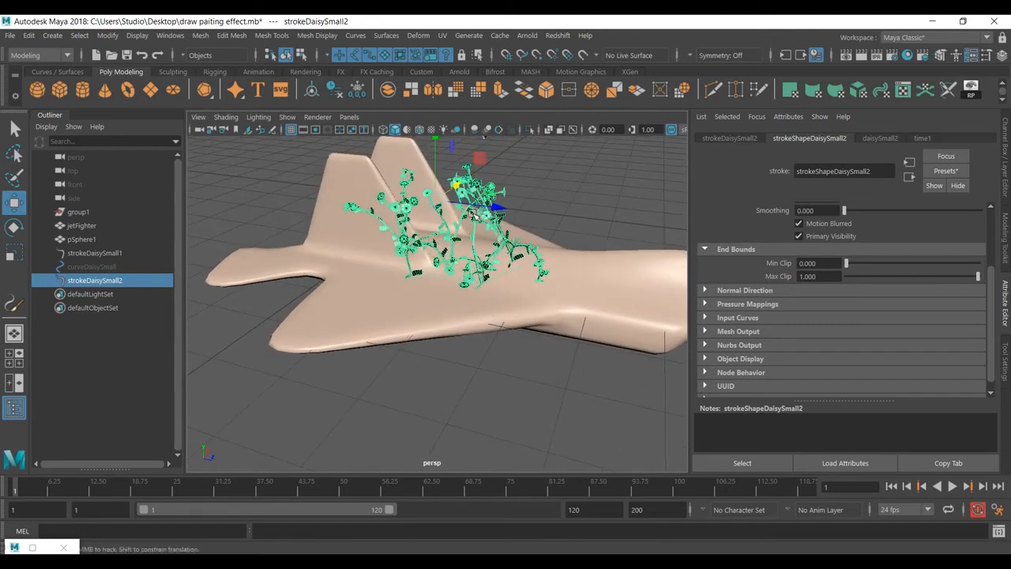
pyautogui.keyDown('alt'); pyautogui.moveTo(484, 136); pyautogui.dragTo(477, 144); pyautogui.keyUp('alt')
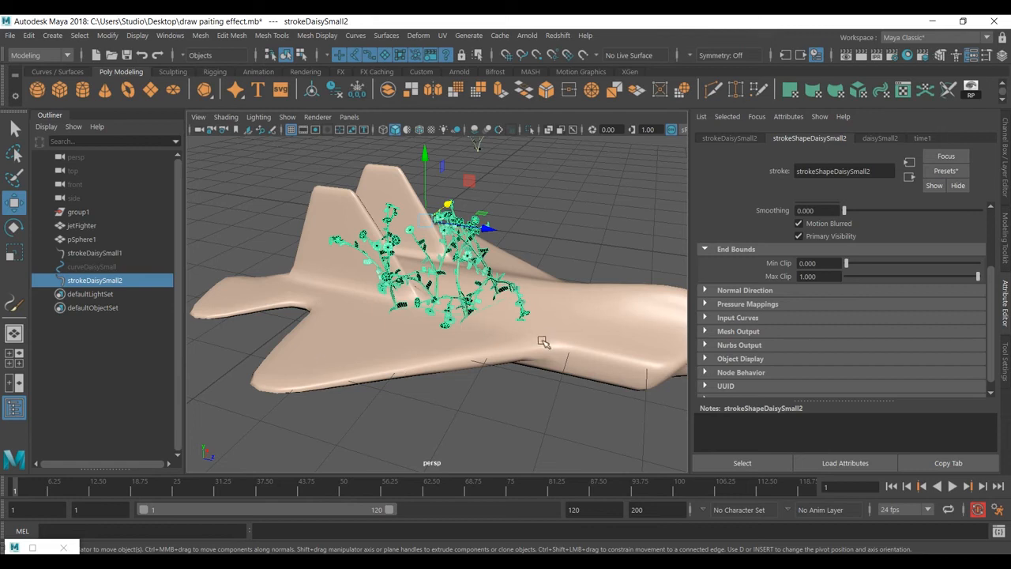
# In the daisySmall2 brush's Occupation Surface settings, set Occupy Attraction to 10 and Attract Radius Offset to 0.880.
pyautogui.click(237, 218)
pyautogui.click(451, 314)
pyautogui.click(892, 139)
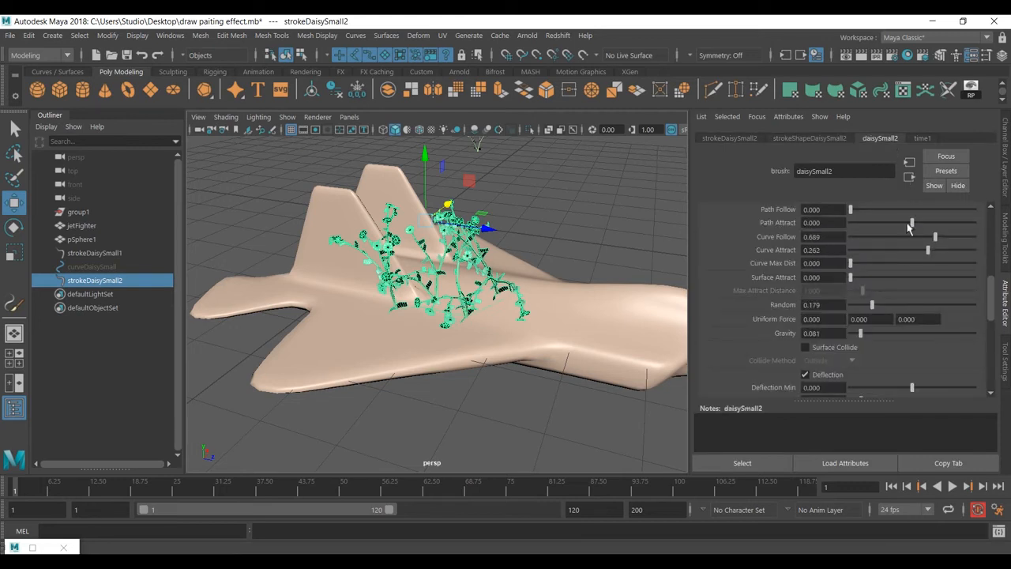
pyautogui.scroll(5, 837, 268)
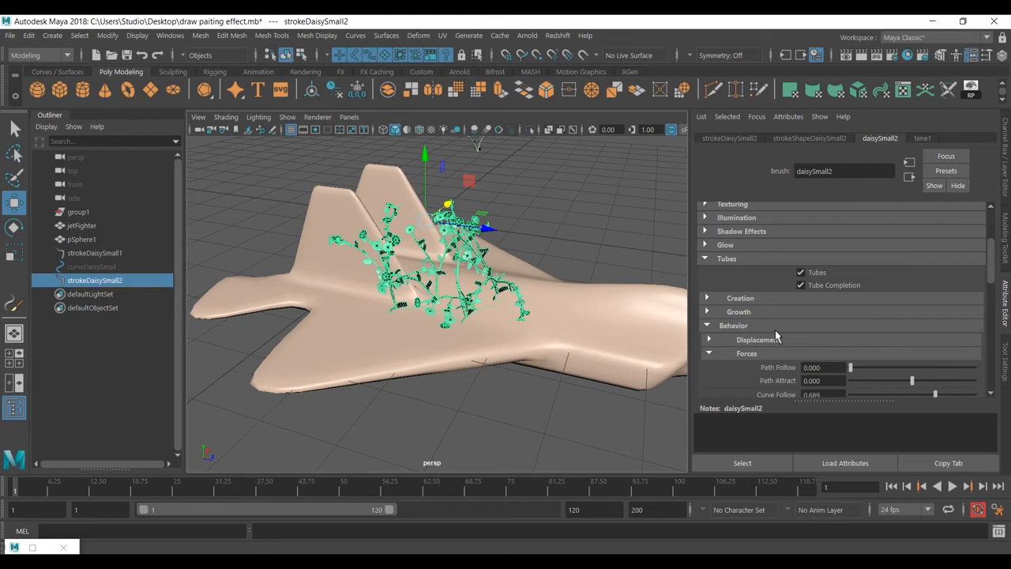
pyautogui.scroll(-2, 775, 337)
pyautogui.click(747, 293)
pyautogui.scroll(-1, 777, 323)
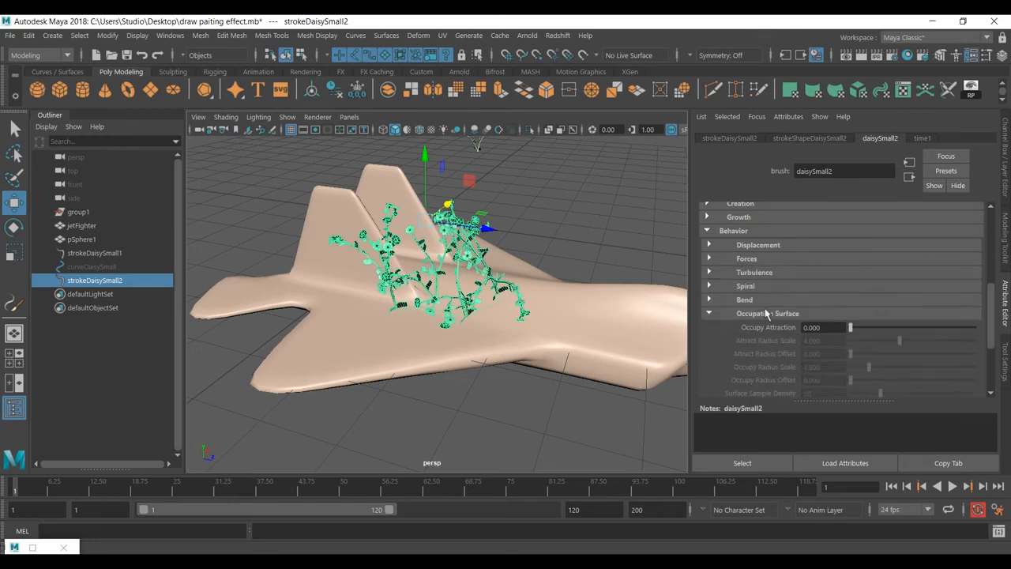
pyautogui.scroll(-1, 756, 329)
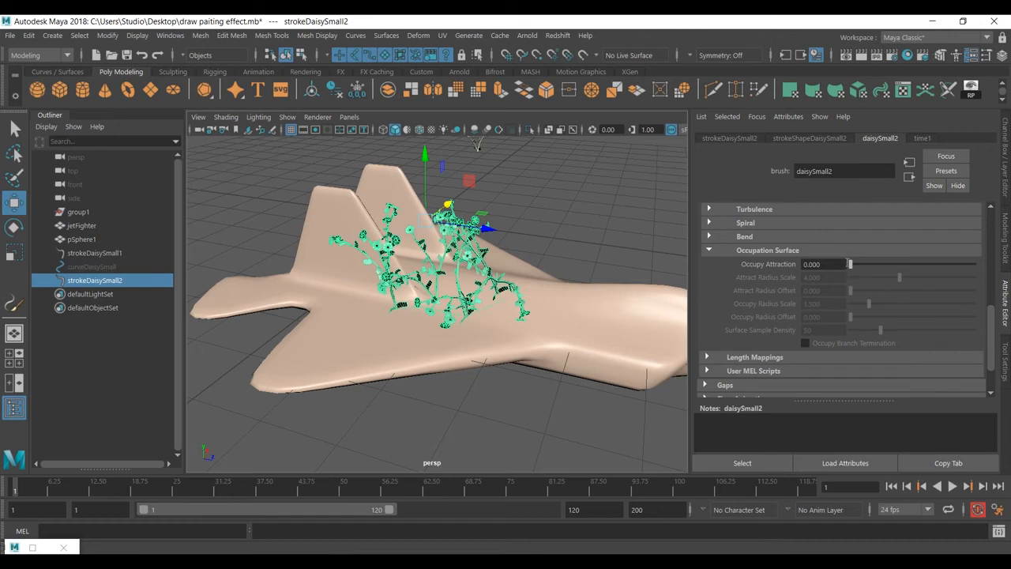
pyautogui.moveTo(850, 263); pyautogui.dragTo(859, 266)
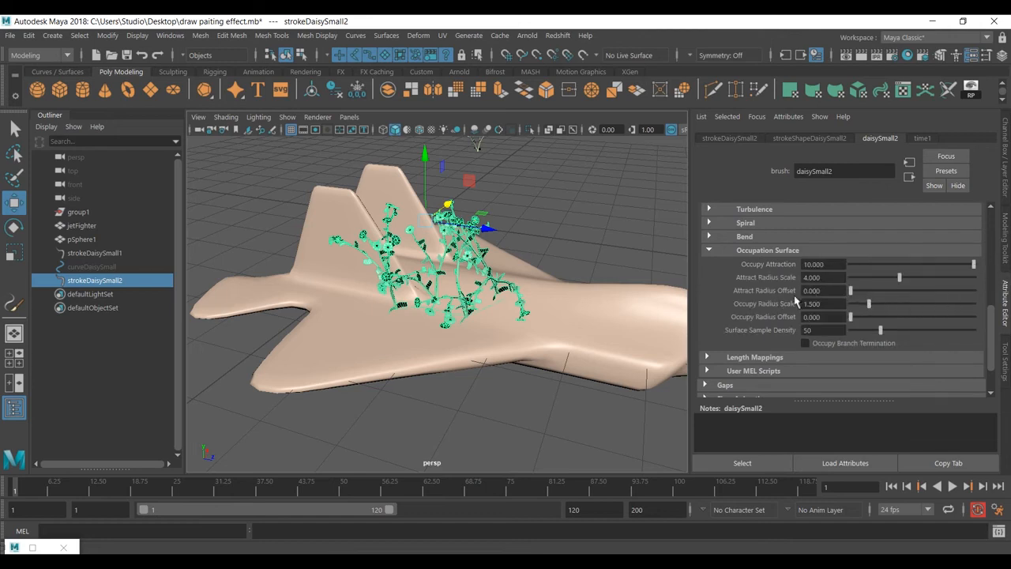
pyautogui.moveTo(869, 291)
pyautogui.mouseDown()
pyautogui.moveTo(977, 294)
pyautogui.moveTo(960, 291)
pyautogui.mouseUp()
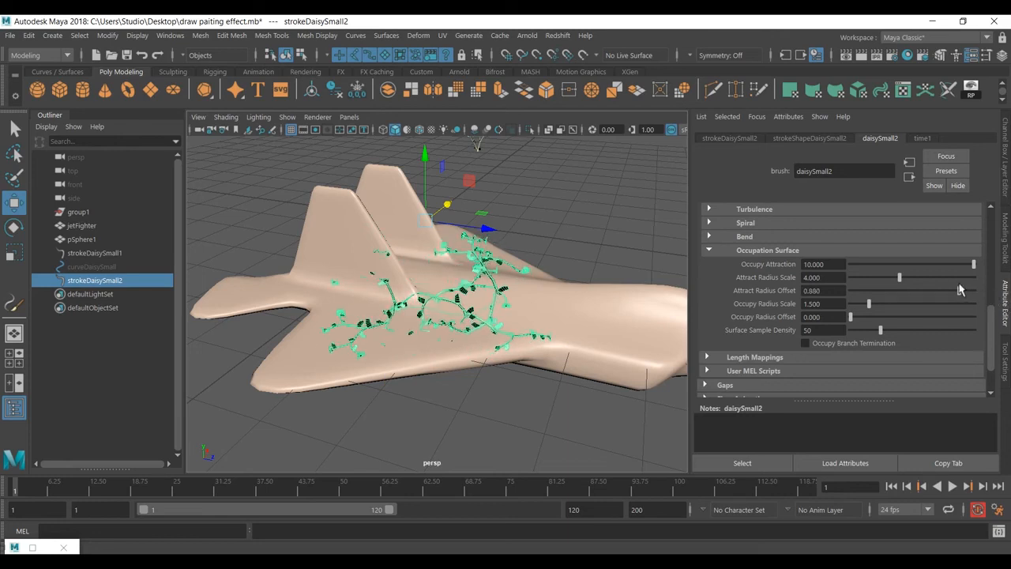
# Lower the daisySmall2 brush's Occupy Attraction to about 3.077 and inspect the stems around the jet's tail fins.
pyautogui.moveTo(513, 340)
pyautogui.keyDown('alt'); pyautogui.mouseDown()
pyautogui.moveTo(650, 333)
pyautogui.moveTo(653, 309)
pyautogui.moveTo(582, 293)
pyautogui.mouseUp(); pyautogui.keyUp('alt')
pyautogui.keyDown('alt'); pyautogui.moveTo(582, 293); pyautogui.dragTo(574, 323, button='right'); pyautogui.keyUp('alt')
pyautogui.moveTo(574, 324)
pyautogui.keyDown('alt'); pyautogui.mouseDown()
pyautogui.moveTo(591, 316)
pyautogui.moveTo(690, 335)
pyautogui.moveTo(573, 314)
pyautogui.moveTo(608, 312)
pyautogui.mouseUp(); pyautogui.keyUp('alt')
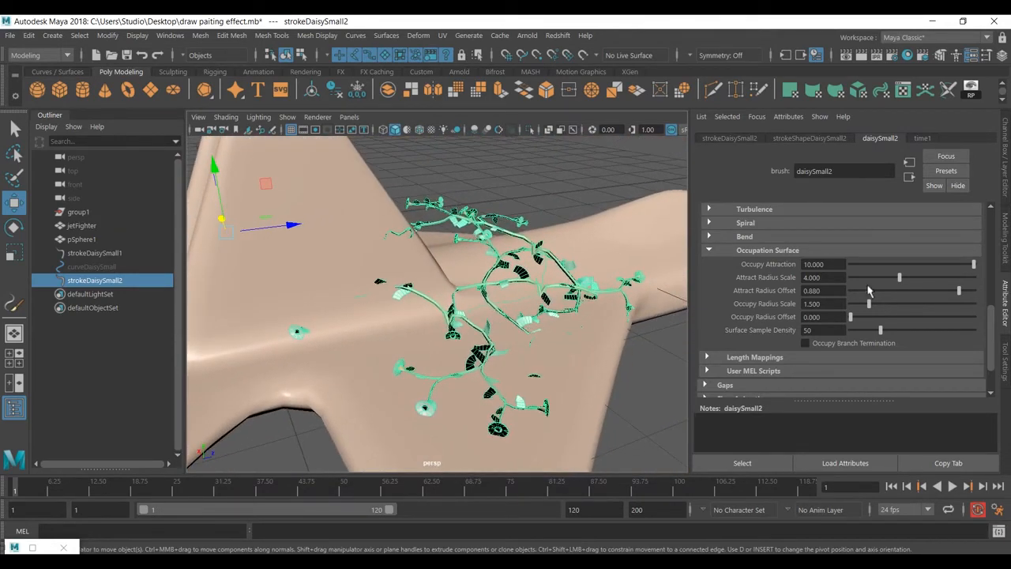
pyautogui.moveTo(973, 265)
pyautogui.mouseDown()
pyautogui.moveTo(844, 267)
pyautogui.moveTo(950, 268)
pyautogui.moveTo(877, 280)
pyautogui.moveTo(890, 278)
pyautogui.mouseUp()
pyautogui.keyDown('alt'); pyautogui.moveTo(520, 308); pyautogui.dragTo(556, 300); pyautogui.keyUp('alt')
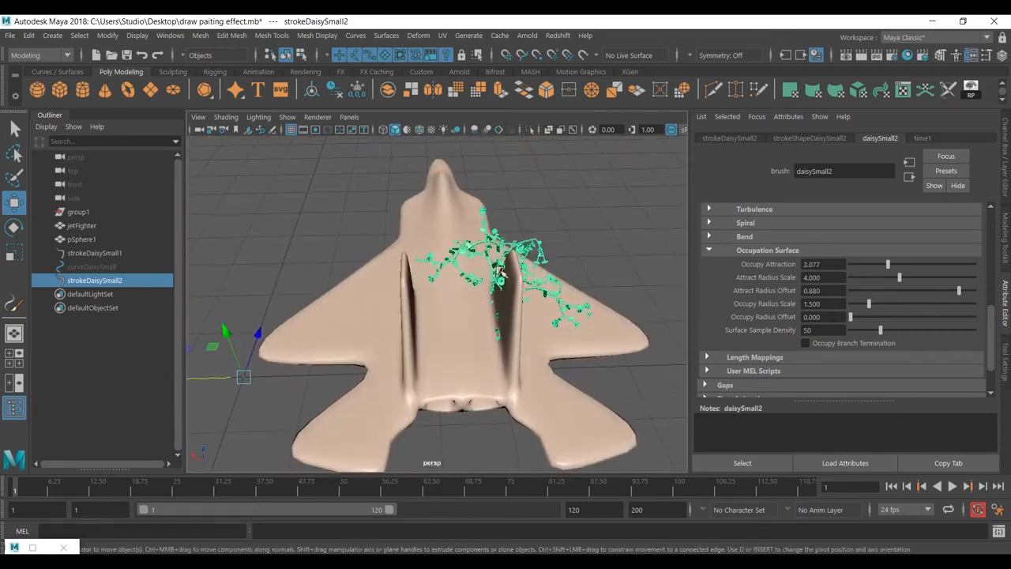
pyautogui.scroll(4, 556, 299)
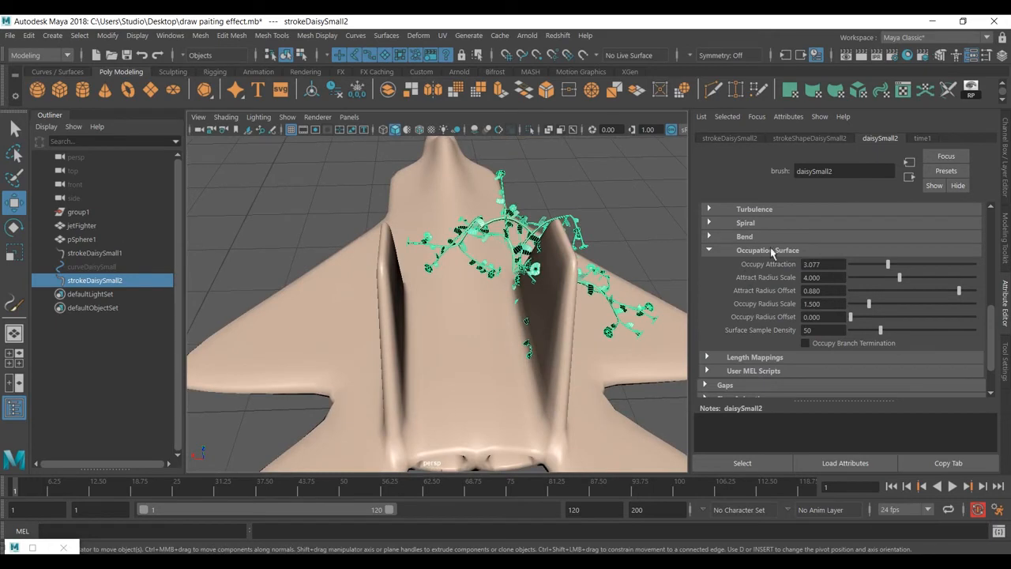
# Enable Surface Collide in the daisySmall2 brush's Forces settings and inspect the stems on the jet fighter.
pyautogui.scroll(3, 774, 253)
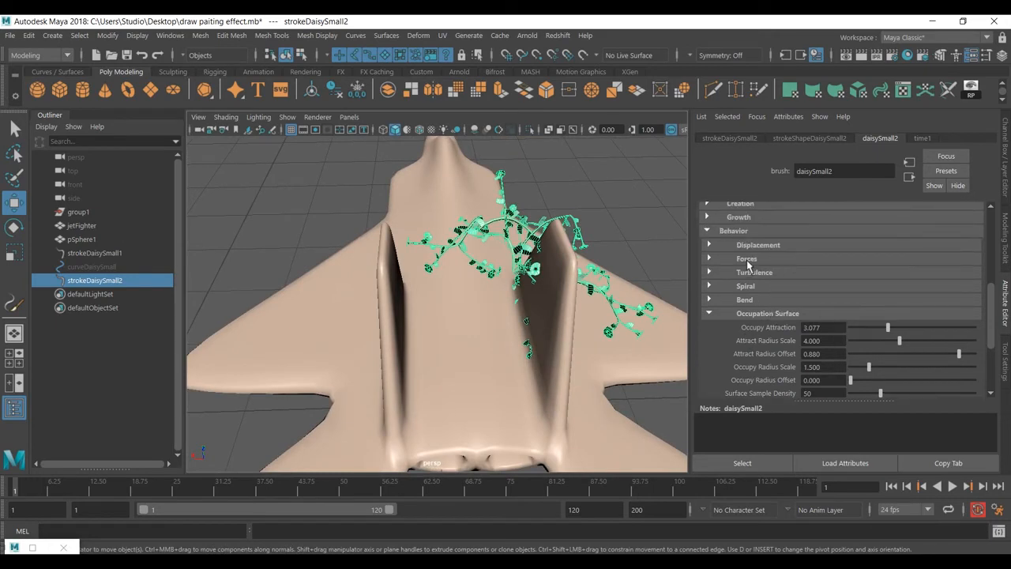
pyautogui.click(747, 262)
pyautogui.scroll(-4, 772, 274)
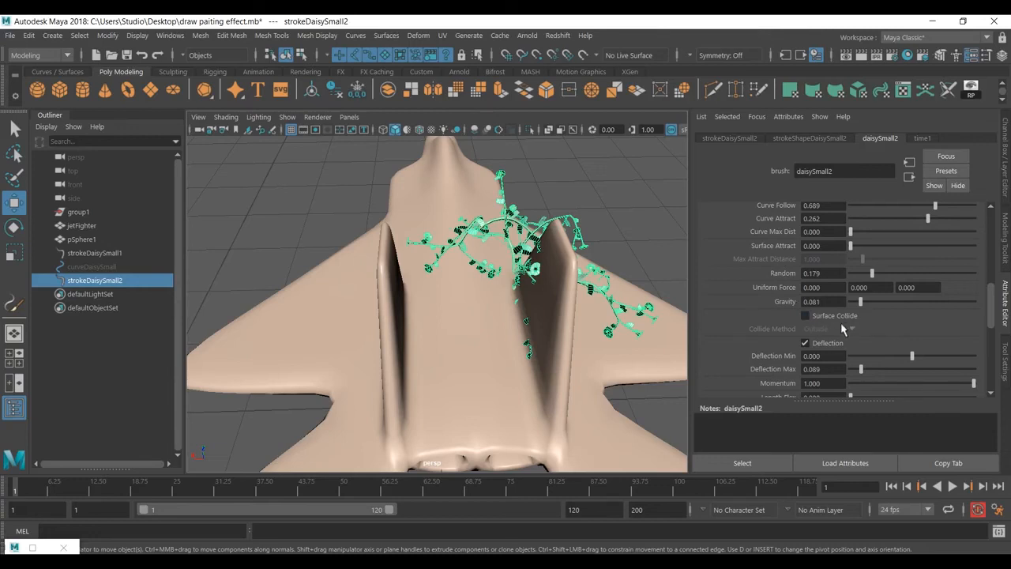
pyautogui.click(805, 315)
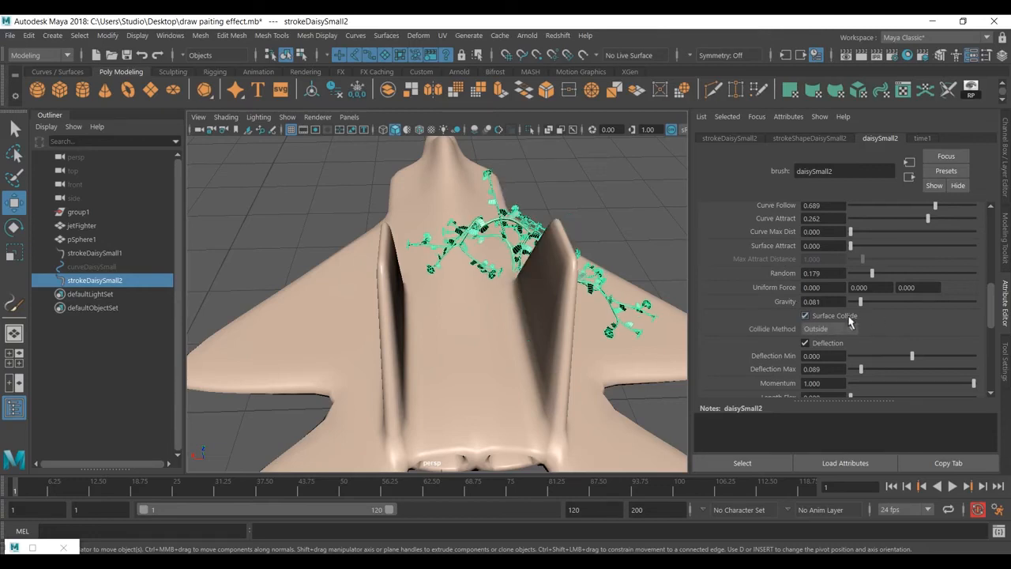
pyautogui.keyDown('alt'); pyautogui.moveTo(533, 221); pyautogui.dragTo(461, 251); pyautogui.keyUp('alt')
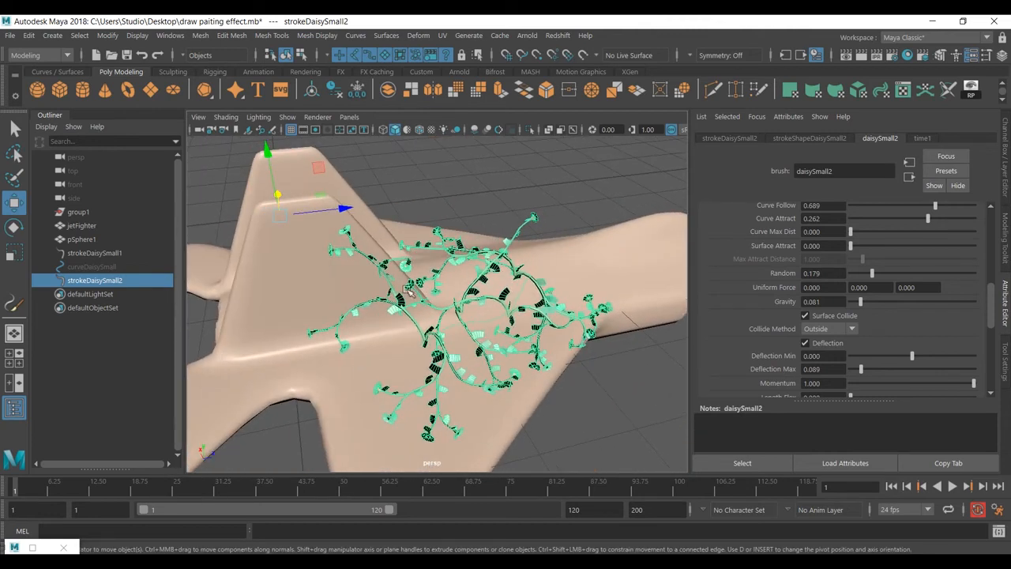
# Try the Inside and Both Sides collide methods on the daisySmall2 brush, and return it to Outside.
pyautogui.click(838, 331)
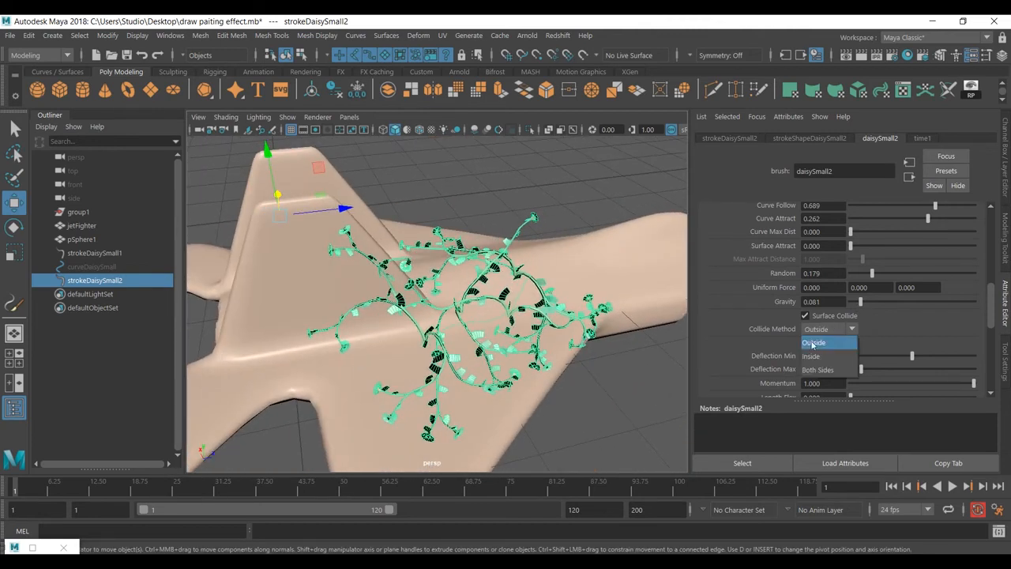
pyautogui.click(826, 356)
pyautogui.click(835, 331)
pyautogui.click(834, 369)
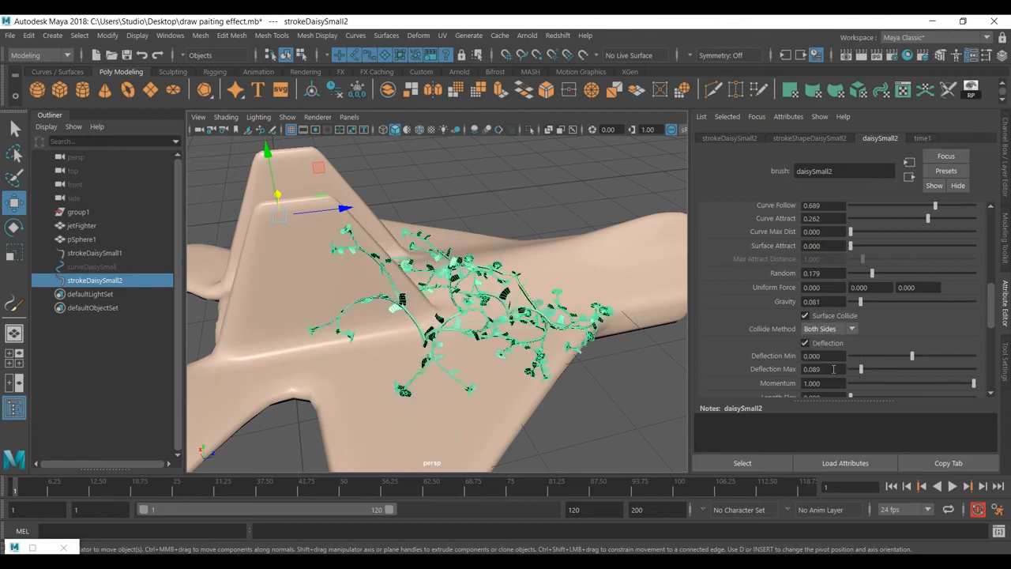
pyautogui.click(833, 330)
pyautogui.click(828, 344)
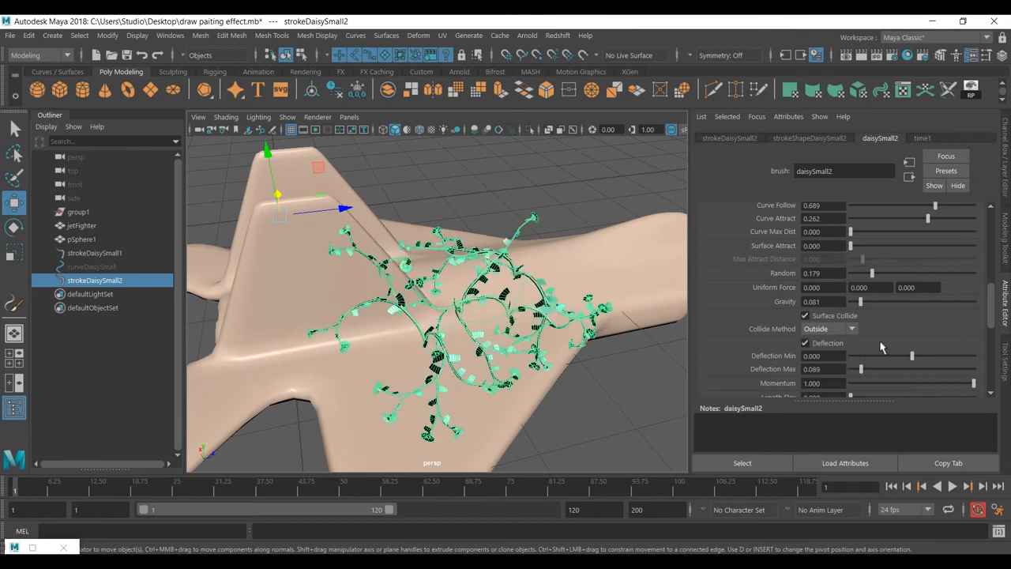
# Turn Deflection off and back on for the daisySmall2 brush to compare its effect, and deselect the stroke.
pyautogui.click(806, 343)
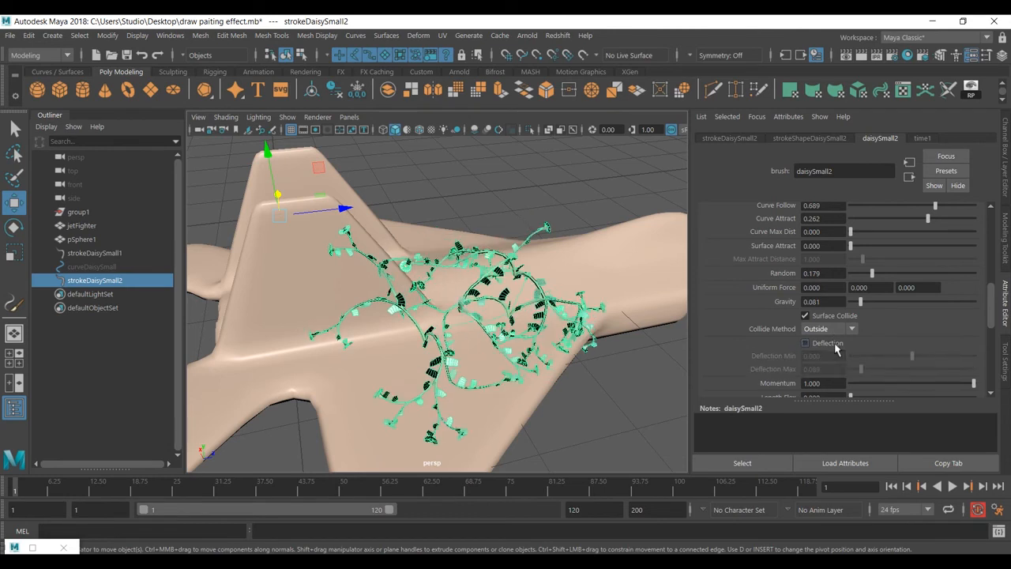
pyautogui.click(829, 344)
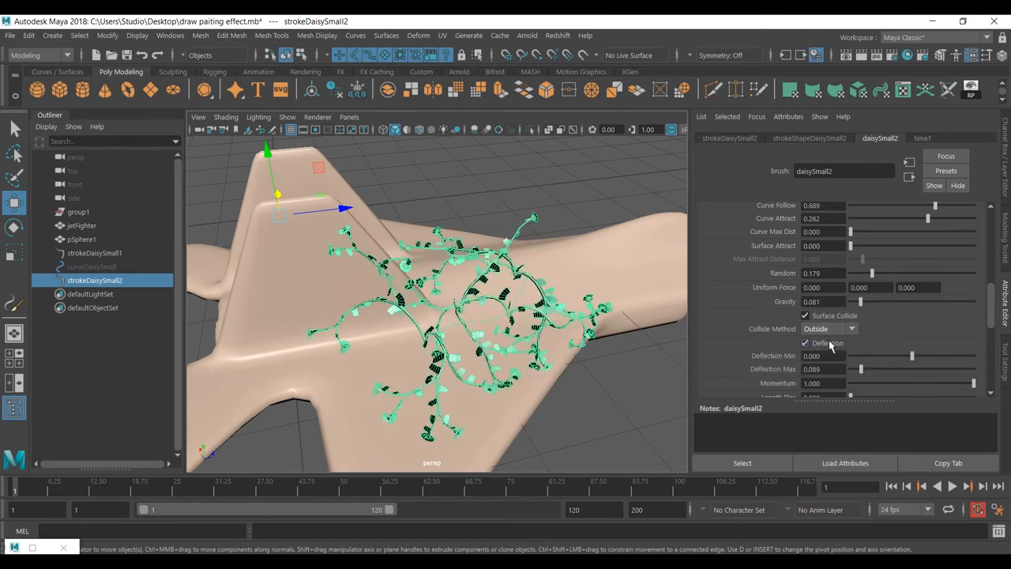
pyautogui.moveTo(614, 307)
pyautogui.keyDown('alt'); pyautogui.mouseDown()
pyautogui.moveTo(582, 339)
pyautogui.moveTo(483, 350)
pyautogui.moveTo(437, 320)
pyautogui.moveTo(469, 296)
pyautogui.moveTo(588, 284)
pyautogui.moveTo(541, 295)
pyautogui.moveTo(582, 310)
pyautogui.mouseUp(); pyautogui.keyUp('alt')
pyautogui.click(623, 282)
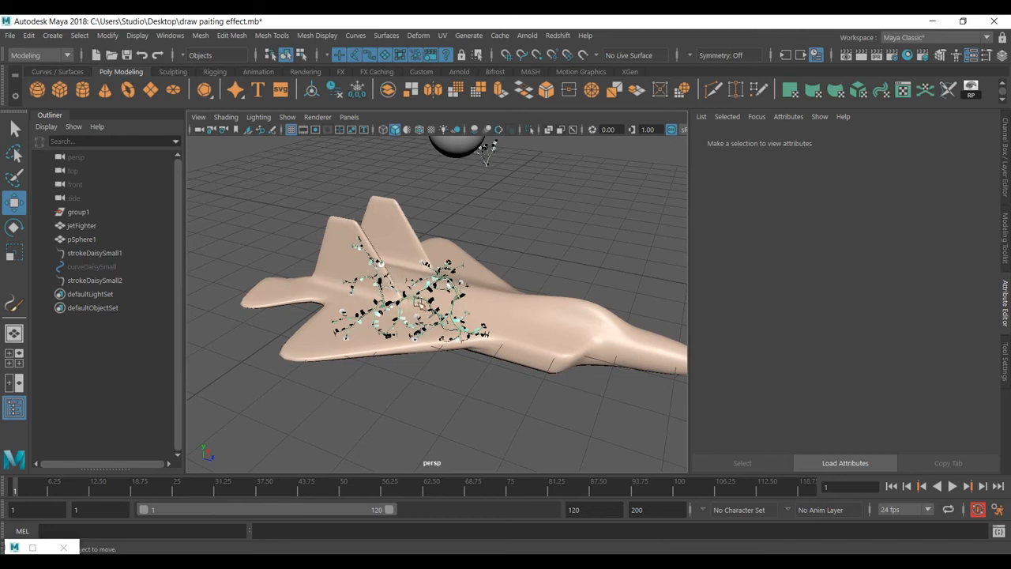
# Move the sphere slightly farther away from the first daisy stroke.
pyautogui.keyDown('alt'); pyautogui.moveTo(484, 319); pyautogui.dragTo(352, 268); pyautogui.keyUp('alt')
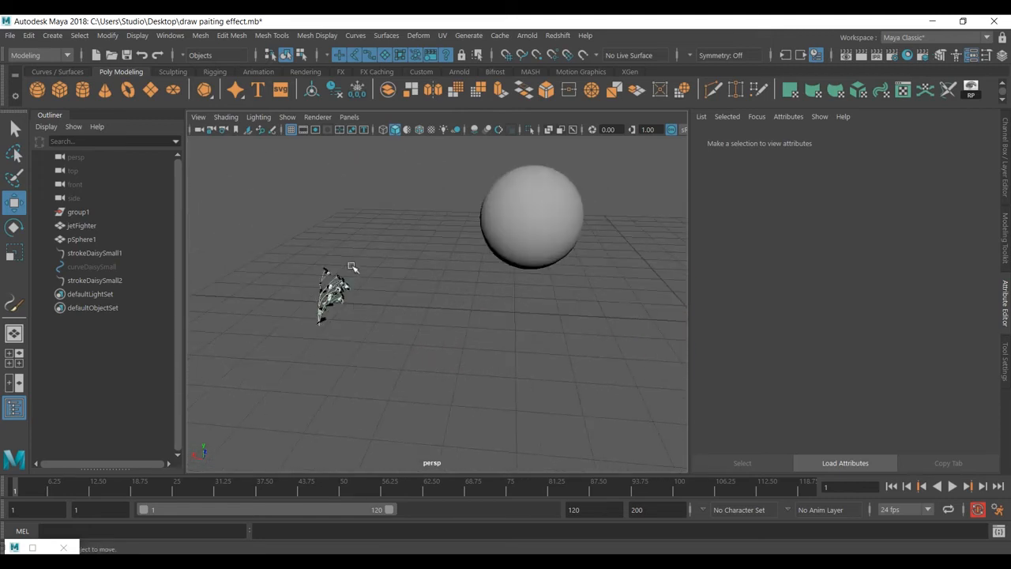
pyautogui.click(346, 276)
pyautogui.click(522, 196)
pyautogui.moveTo(494, 207); pyautogui.dragTo(500, 234)
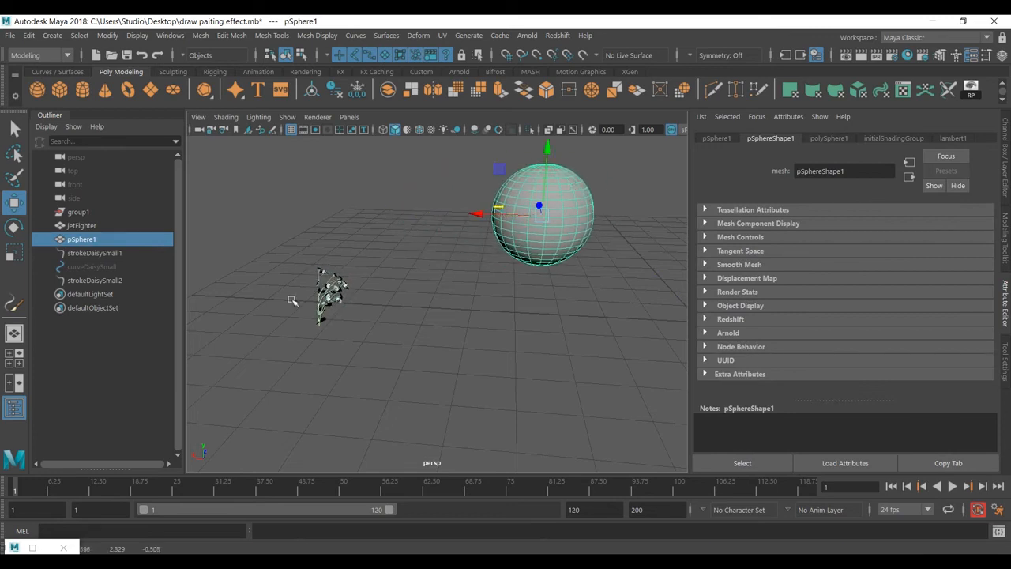
# Select the first daisy stroke near the sphere and enable Surface Snap in the daisySmall1 brush's Creation settings.
pyautogui.moveTo(291, 271); pyautogui.dragTo(365, 357)
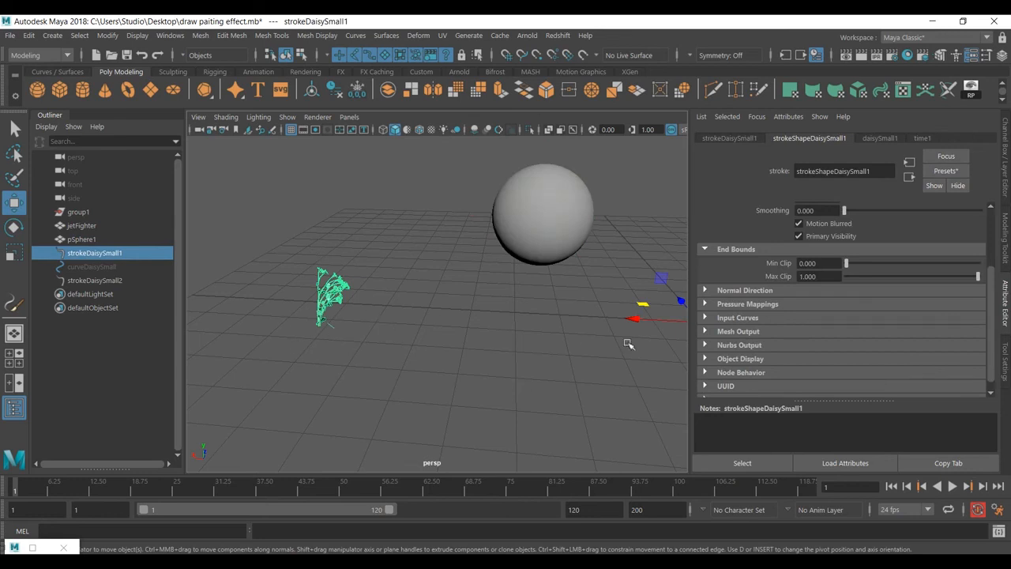
pyautogui.click(880, 138)
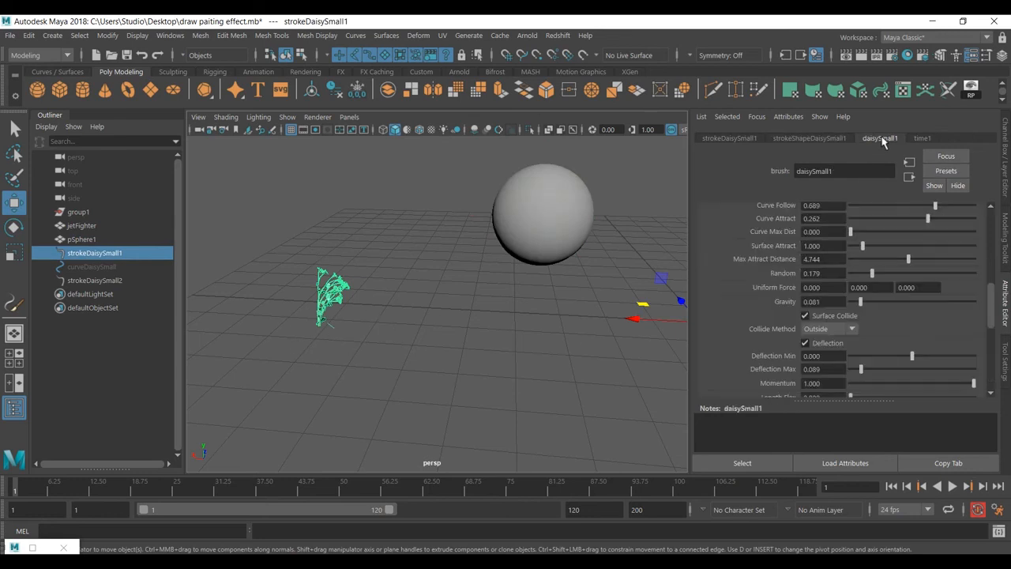
pyautogui.scroll(4, 891, 278)
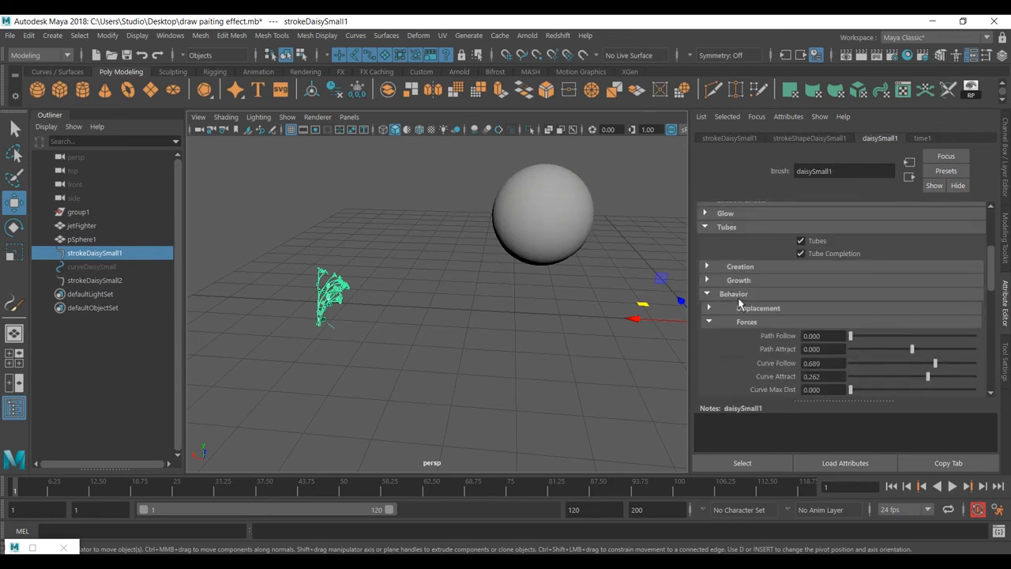
pyautogui.click(746, 324)
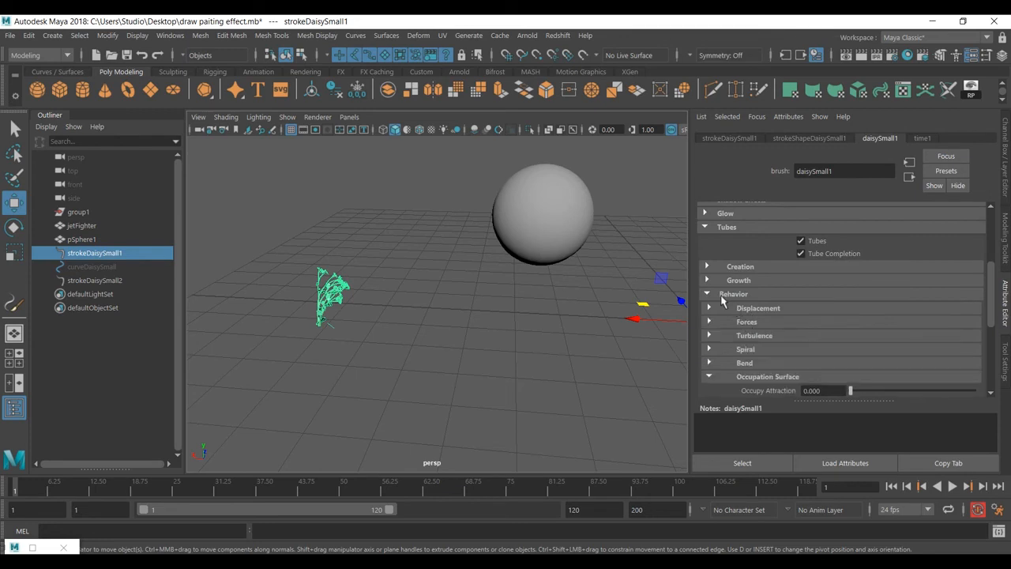
pyautogui.click(723, 296)
pyautogui.click(729, 268)
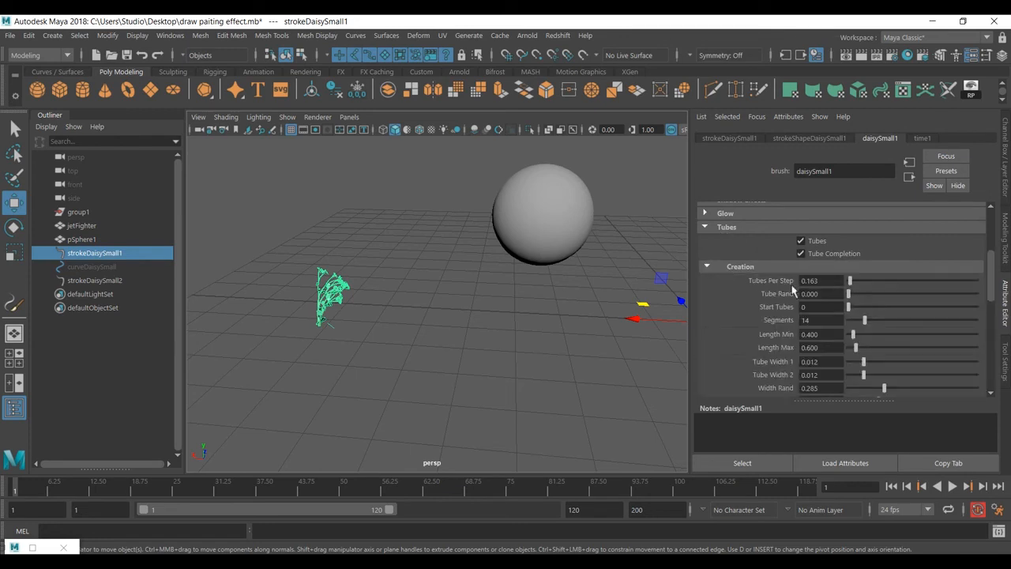
pyautogui.scroll(-1, 828, 293)
pyautogui.scroll(-1, 818, 286)
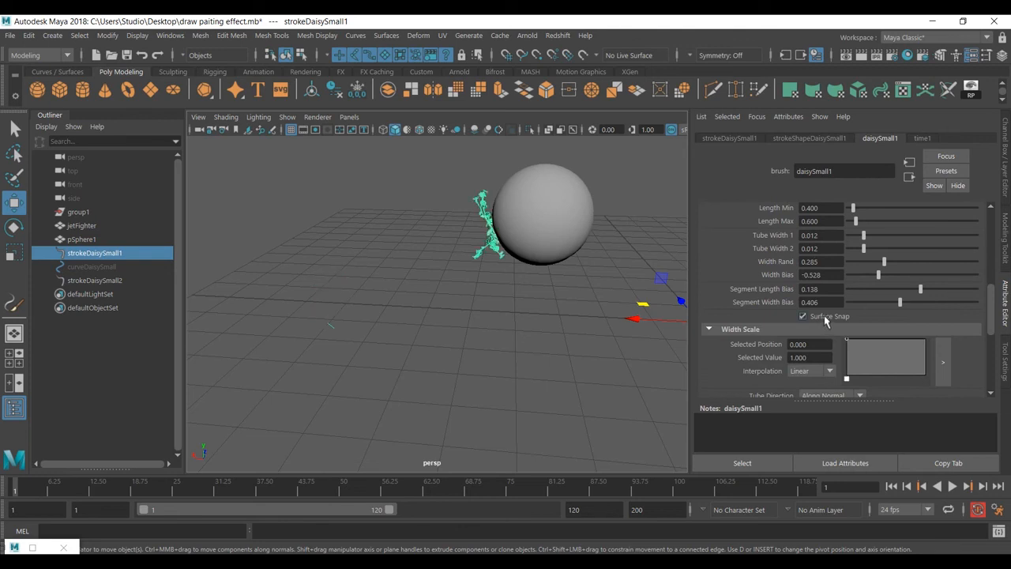
# Move the sphere to test the snapped daisy stroke, deselect it, and inspect the sphere and jet fighter together.
pyautogui.click(571, 204)
pyautogui.keyDown('alt'); pyautogui.moveTo(564, 293); pyautogui.dragTo(537, 231); pyautogui.keyUp('alt')
pyautogui.moveTo(495, 197)
pyautogui.mouseDown()
pyautogui.moveTo(502, 257)
pyautogui.moveTo(345, 269)
pyautogui.moveTo(345, 222)
pyautogui.moveTo(463, 169)
pyautogui.moveTo(487, 171)
pyautogui.moveTo(550, 218)
pyautogui.moveTo(525, 212)
pyautogui.mouseUp()
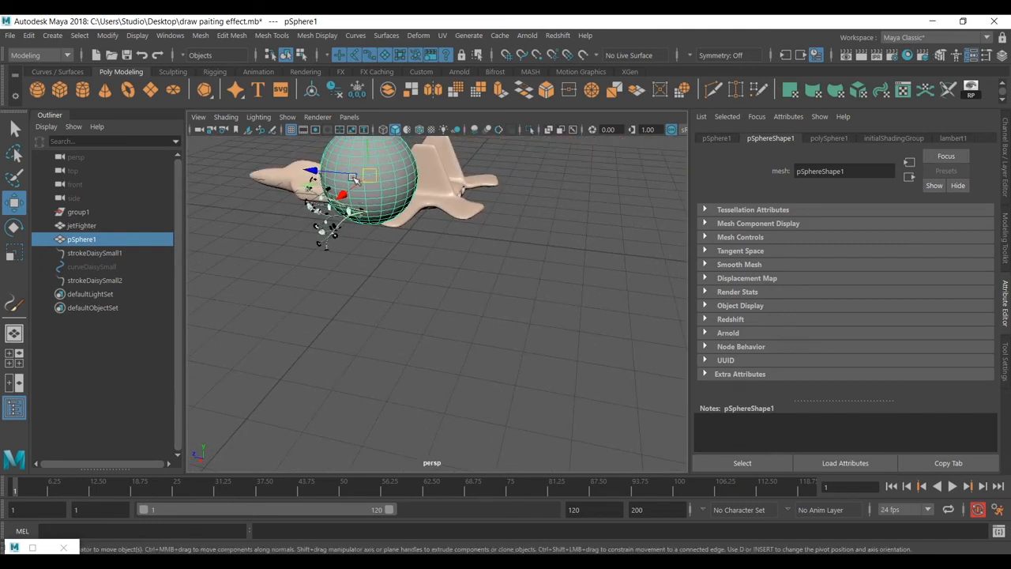
pyautogui.click(478, 283)
pyautogui.keyDown('alt'); pyautogui.moveTo(544, 289); pyautogui.dragTo(440, 412); pyautogui.keyUp('alt')
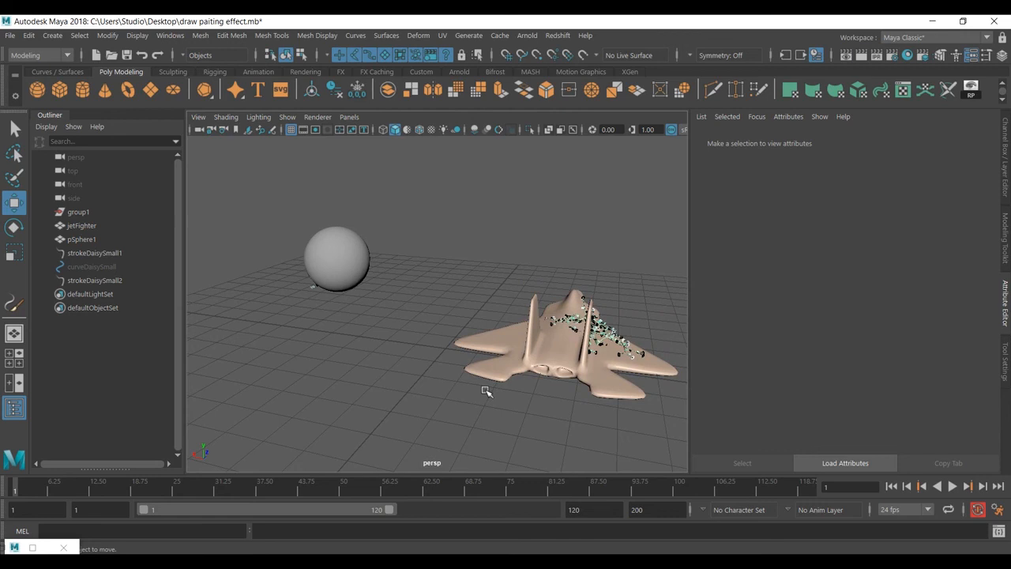
pyautogui.keyDown('alt'); pyautogui.moveTo(373, 269); pyautogui.dragTo(400, 265); pyautogui.keyUp('alt')
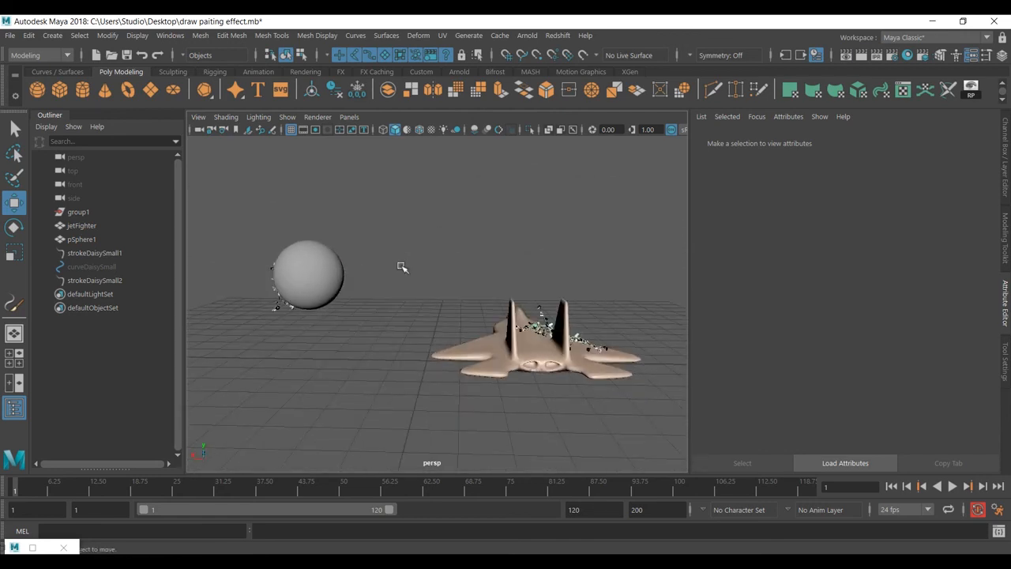